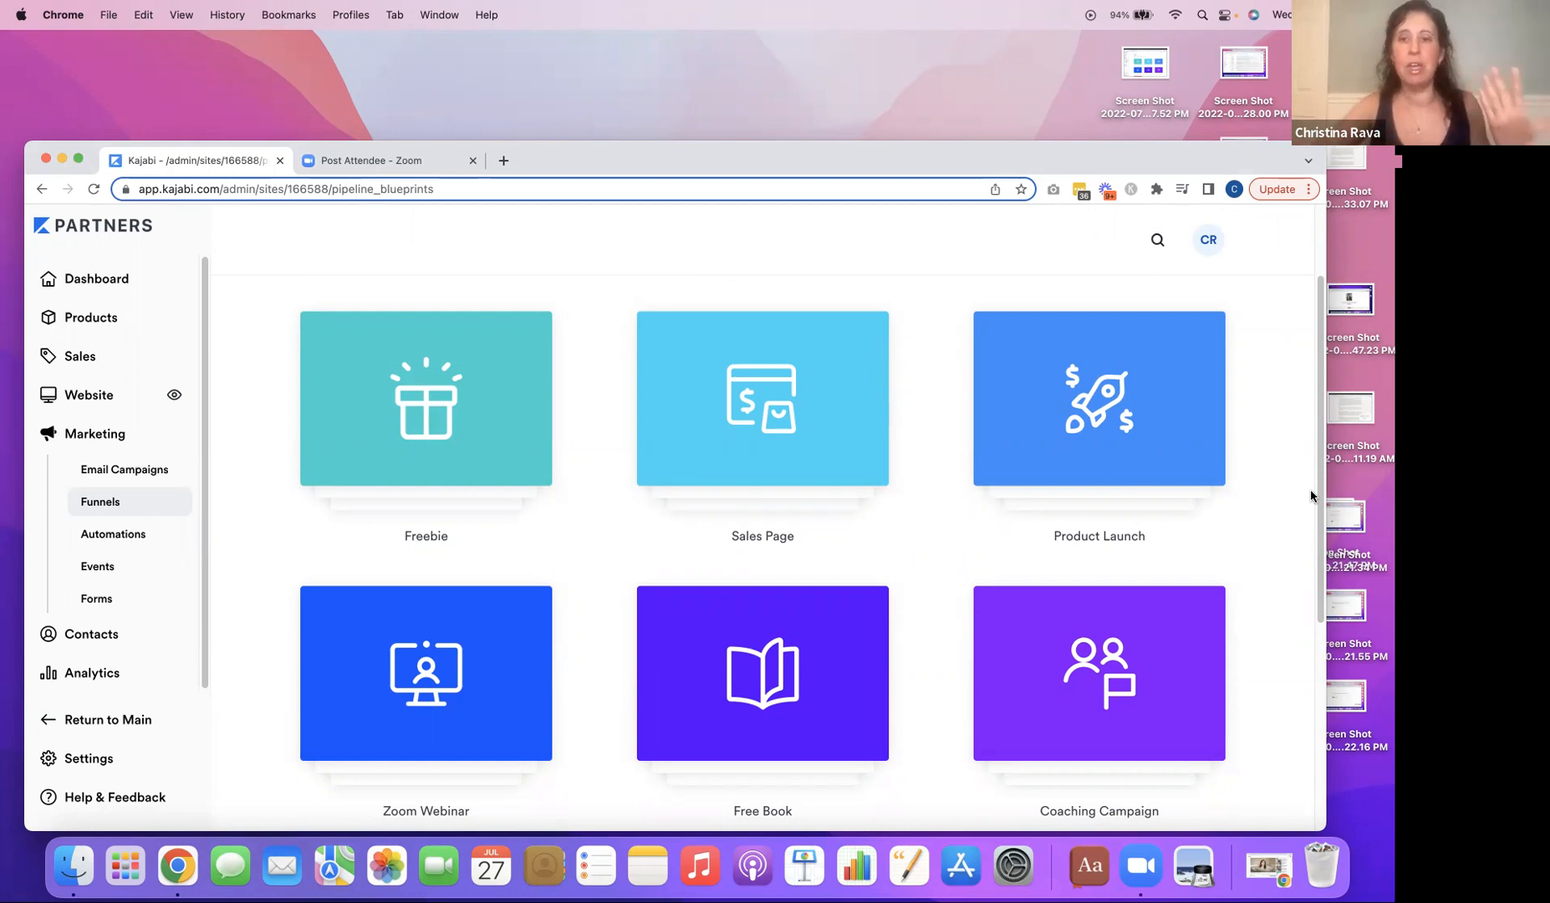
# Generate a new funnel from the Freebie blueprint, keeping the name Freebie and leaving the freebie file out.
pyautogui.moveTo(1319, 502); pyautogui.dragTo(1321, 528)
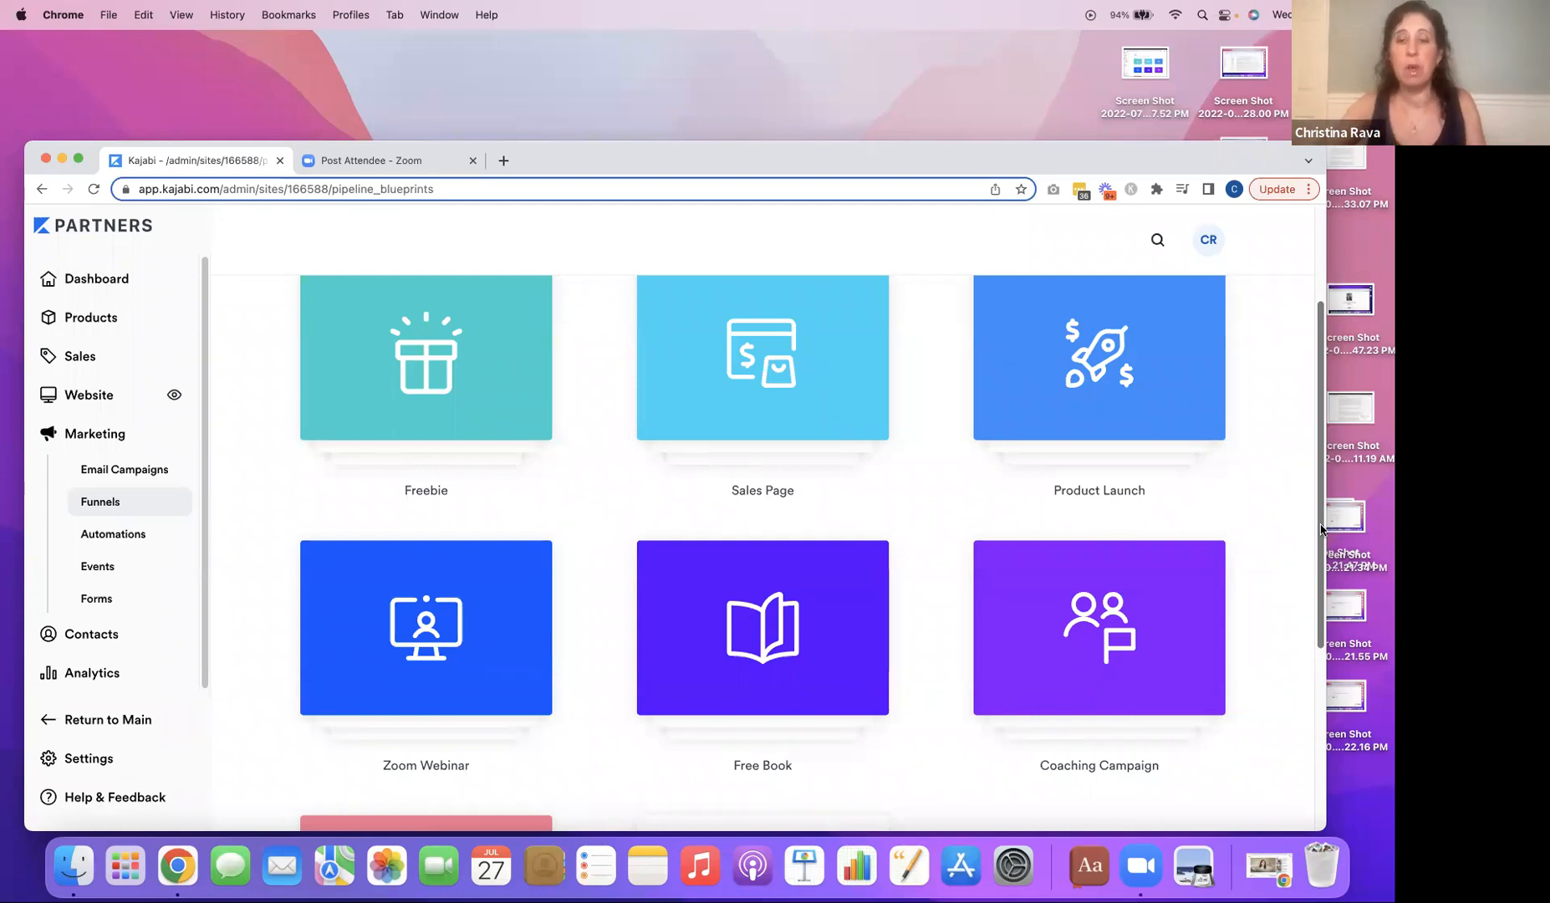
pyautogui.moveTo(1319, 528); pyautogui.dragTo(1307, 456)
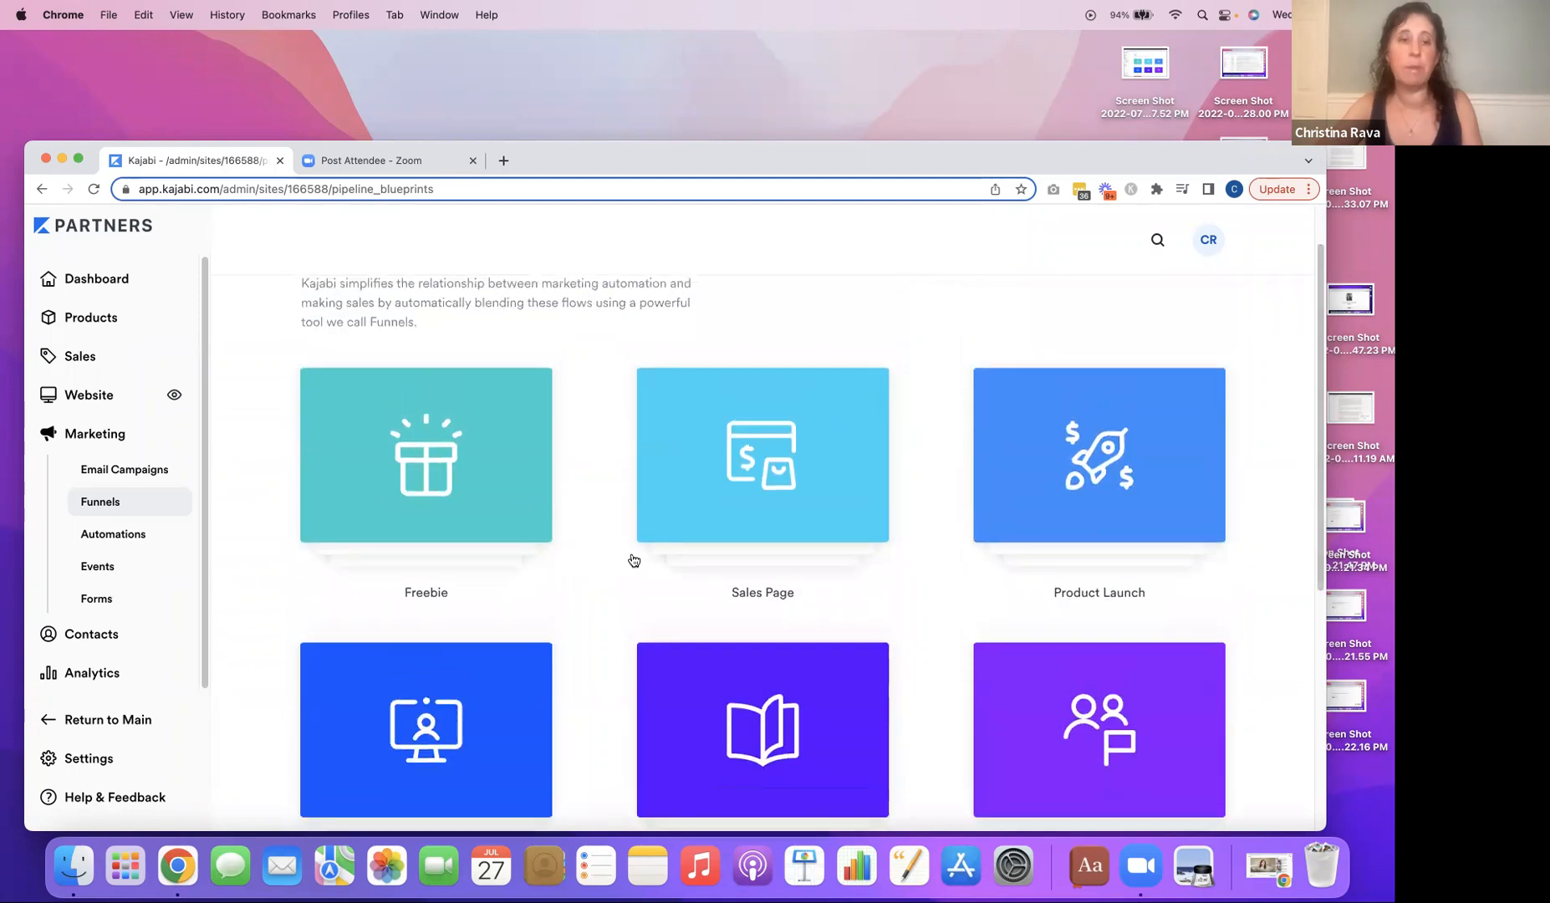
pyautogui.click(511, 488)
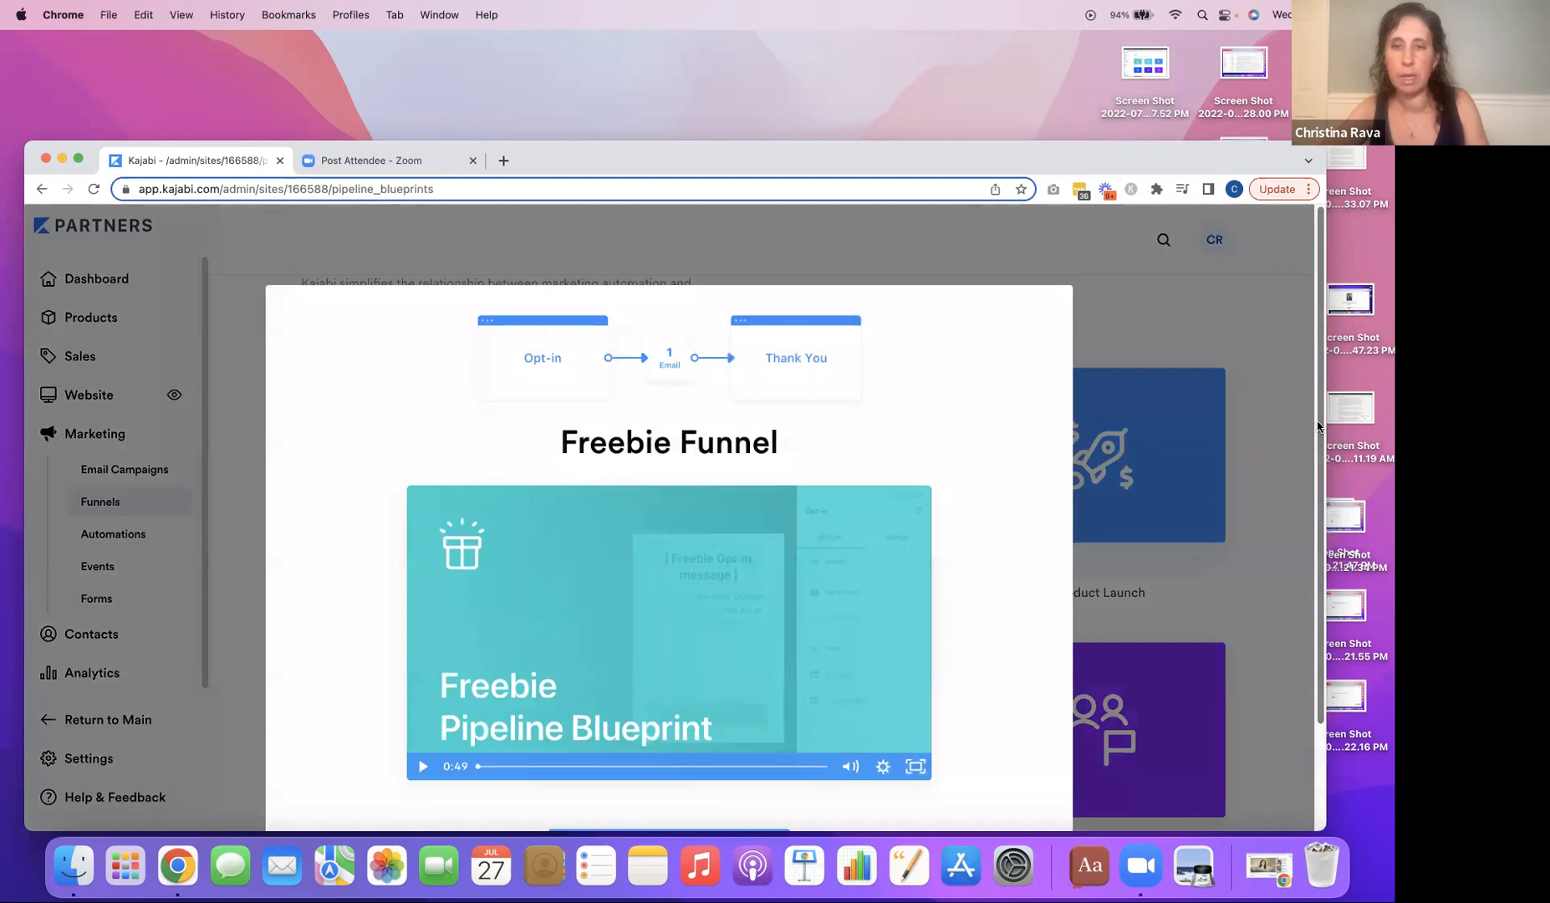
pyautogui.scroll(-2, 1317, 478)
pyautogui.click(681, 755)
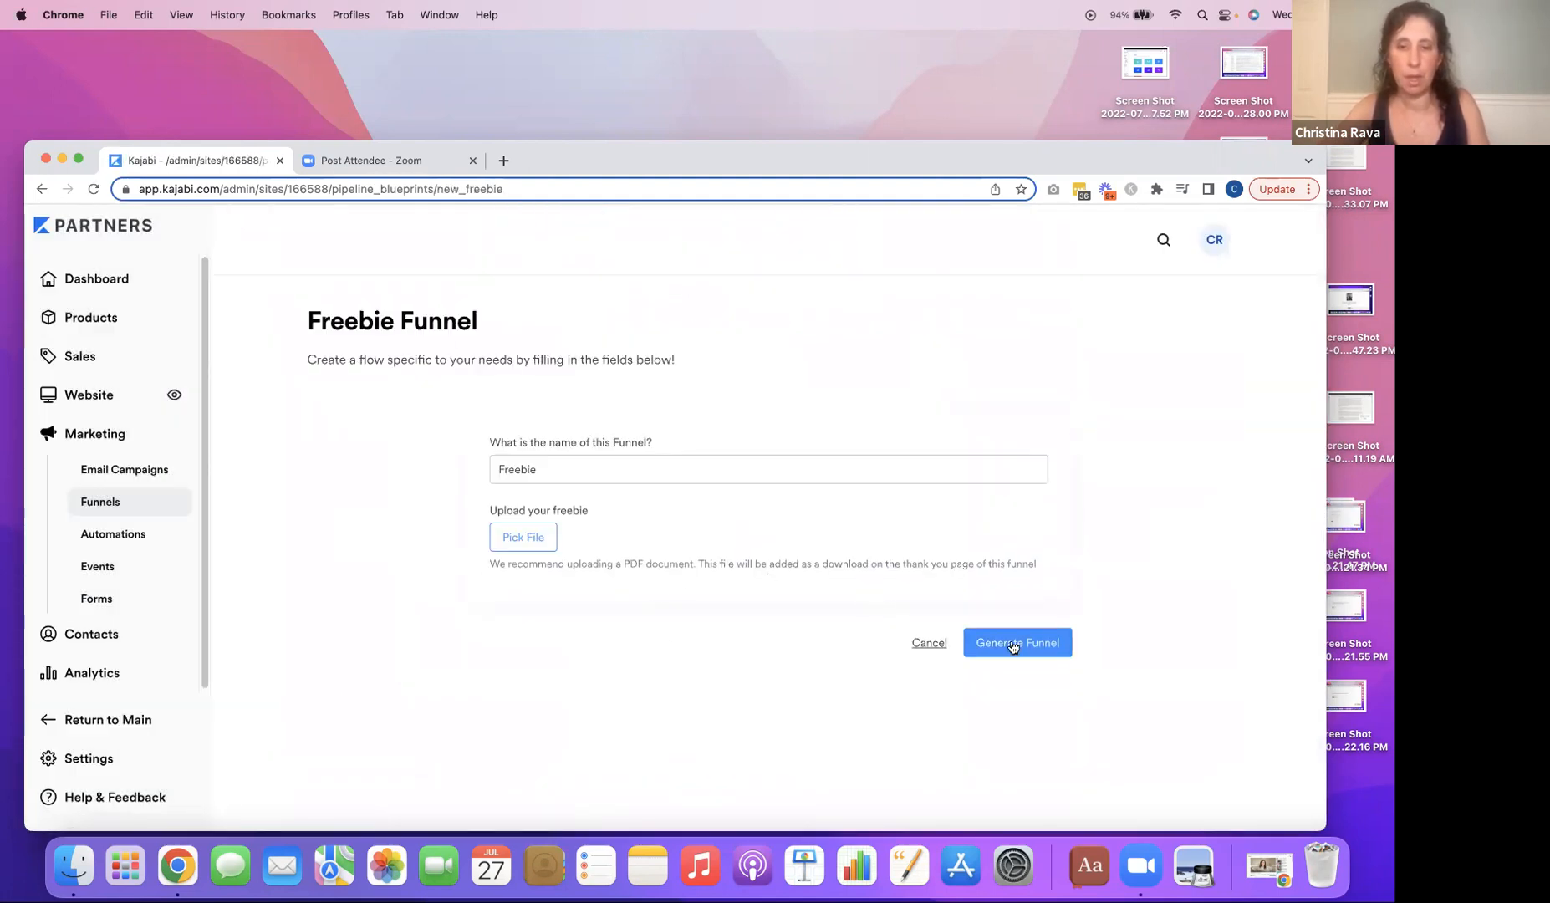
pyautogui.click(1026, 646)
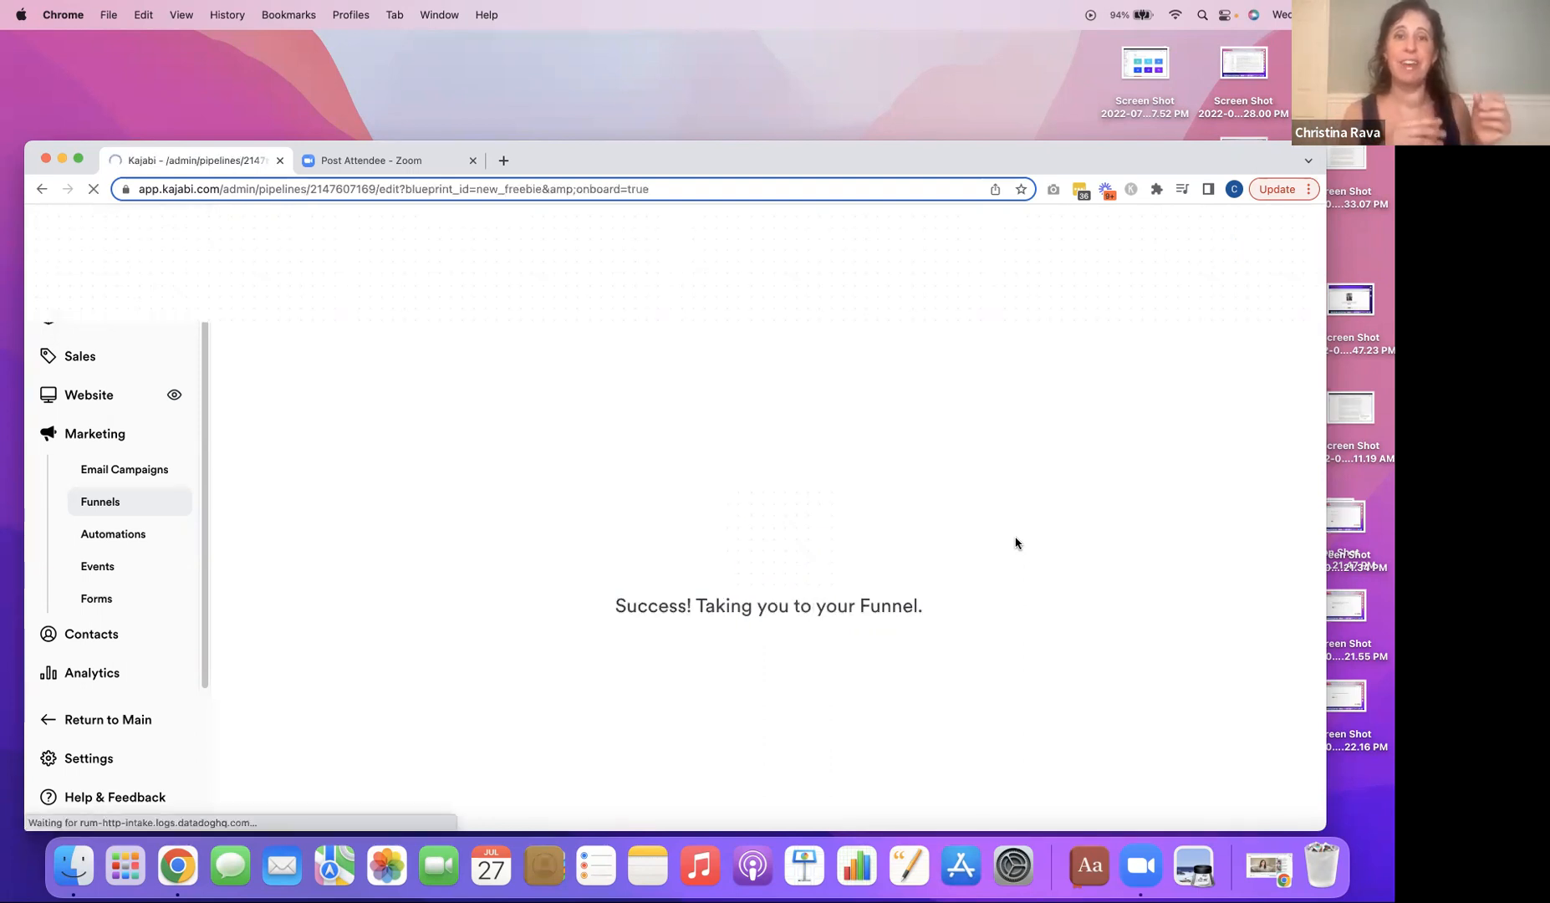
# Review the stages of the Freebie funnel from opt-in to thank-you page and open its Opt-in page for editing.
pyautogui.moveTo(761, 437)
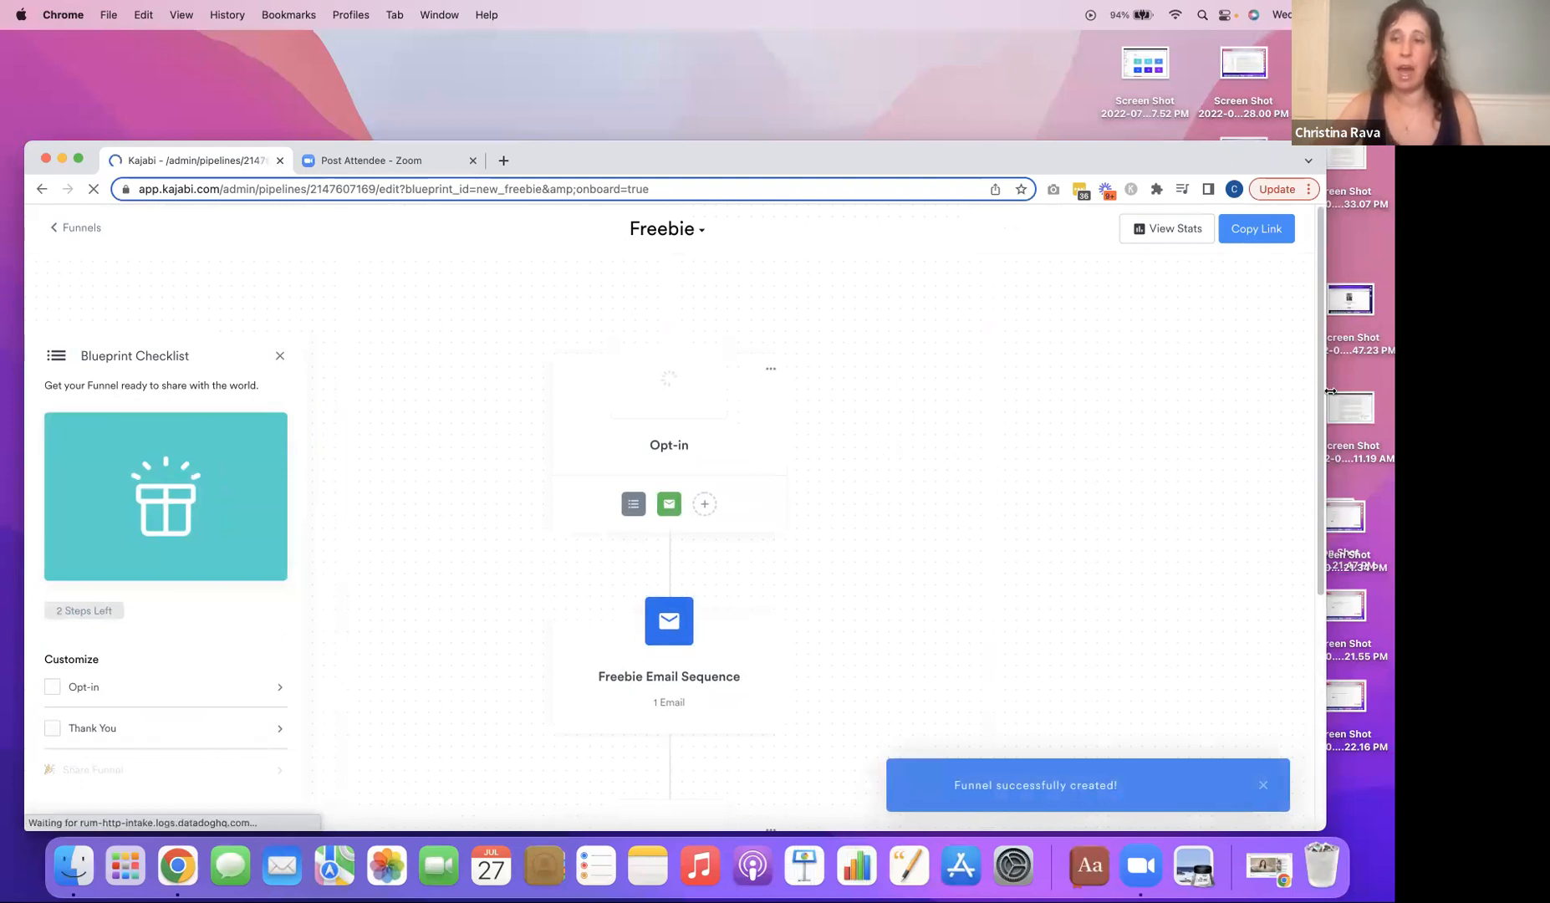
pyautogui.scroll(-4, 1321, 414)
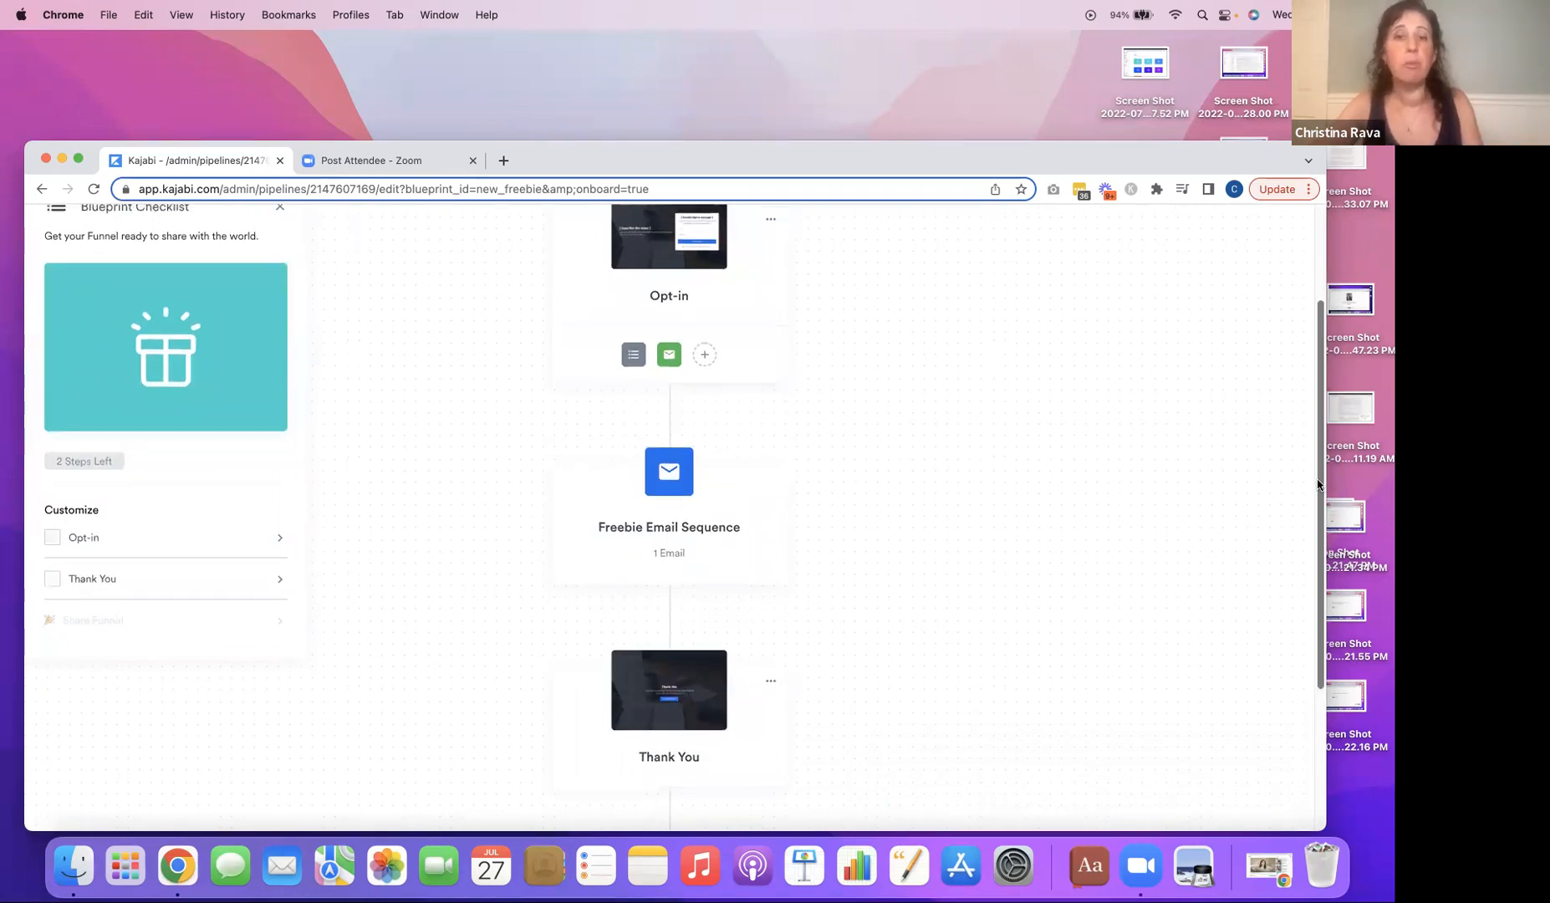
pyautogui.scroll(2, 1318, 484)
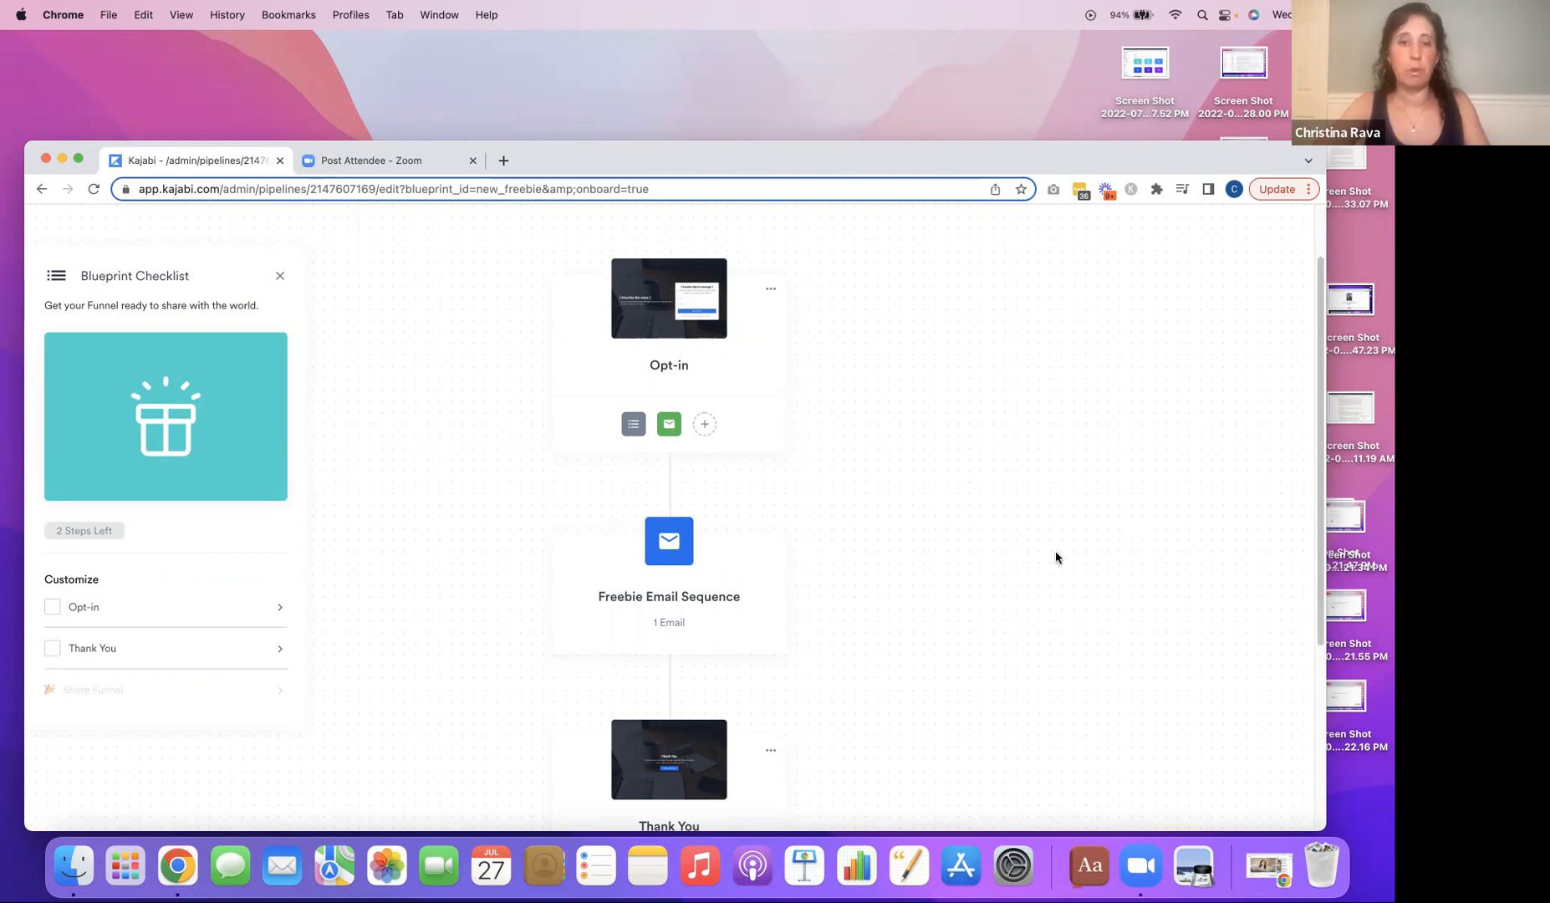
pyautogui.moveTo(652, 342)
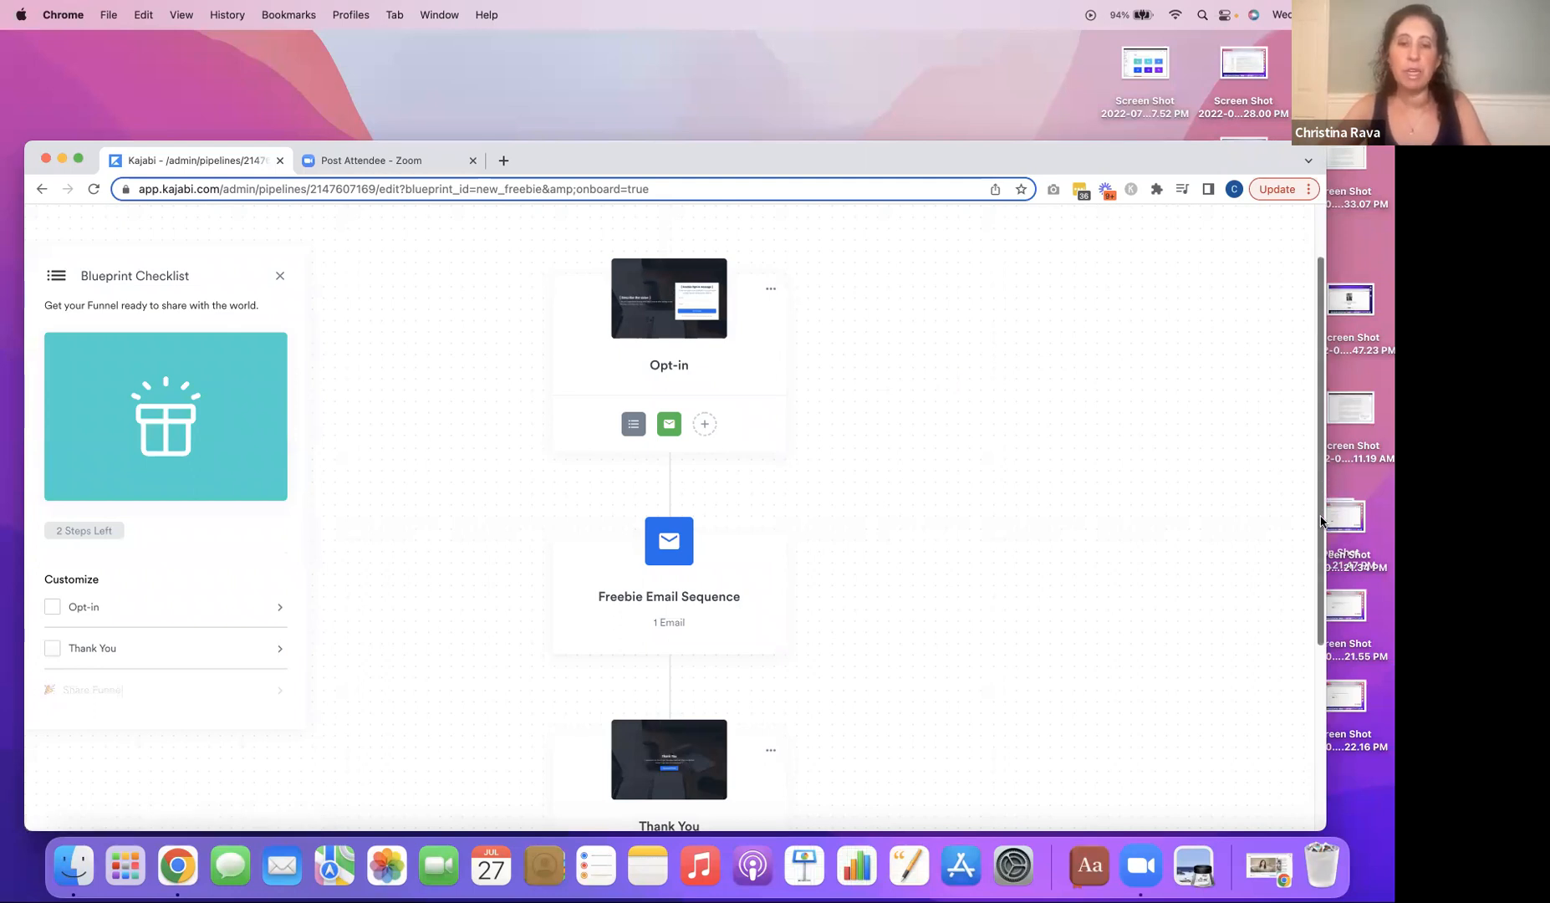
pyautogui.scroll(-3, 1321, 520)
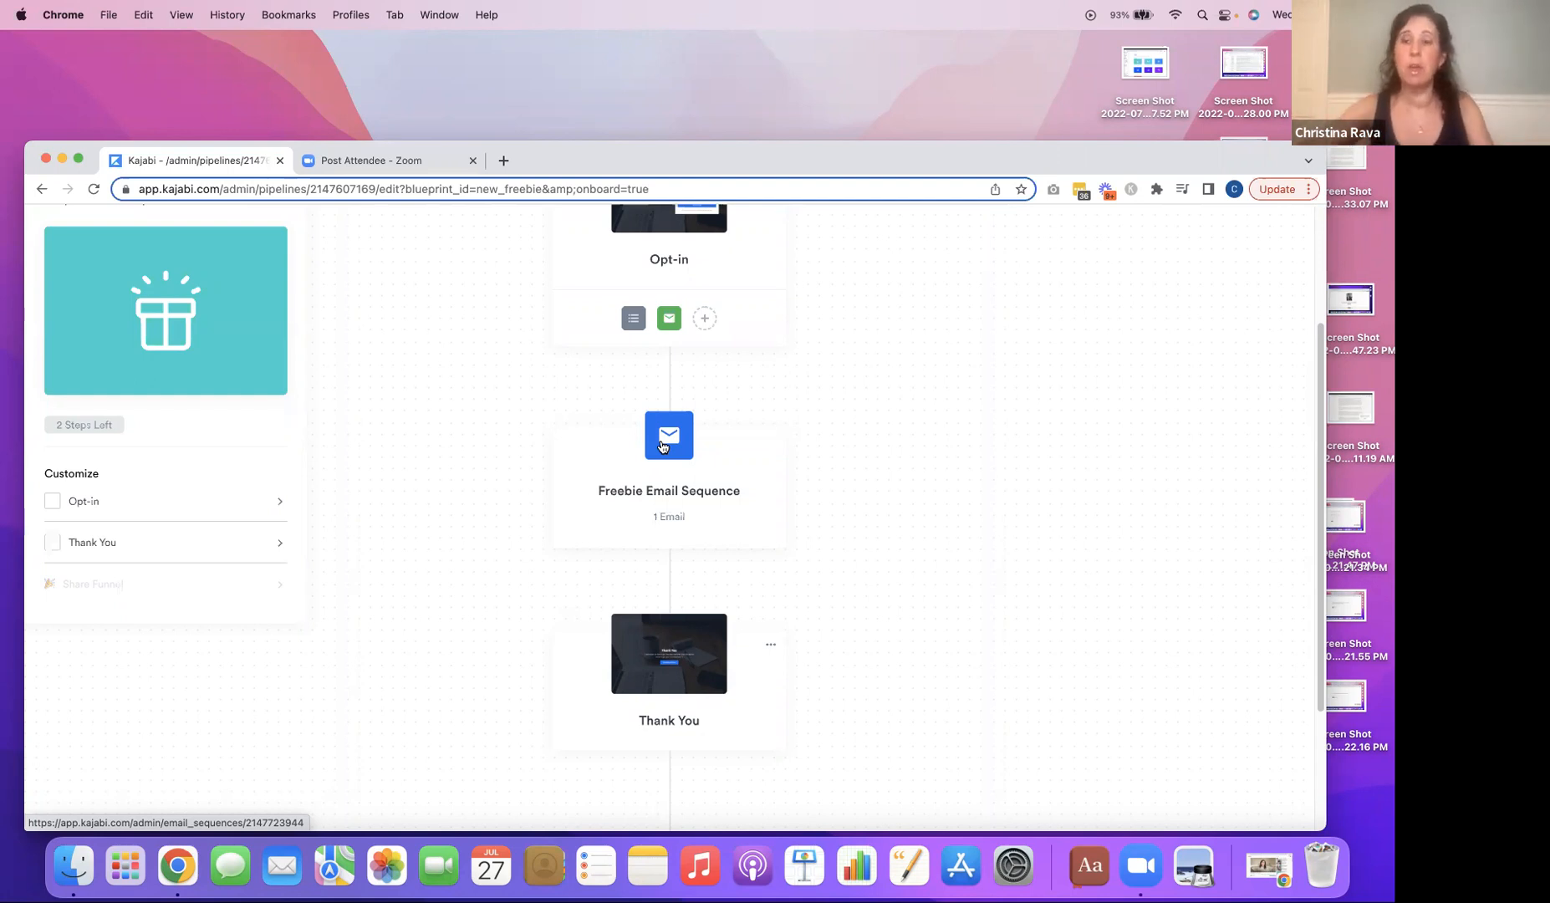
pyautogui.moveTo(1319, 517); pyautogui.dragTo(1322, 424)
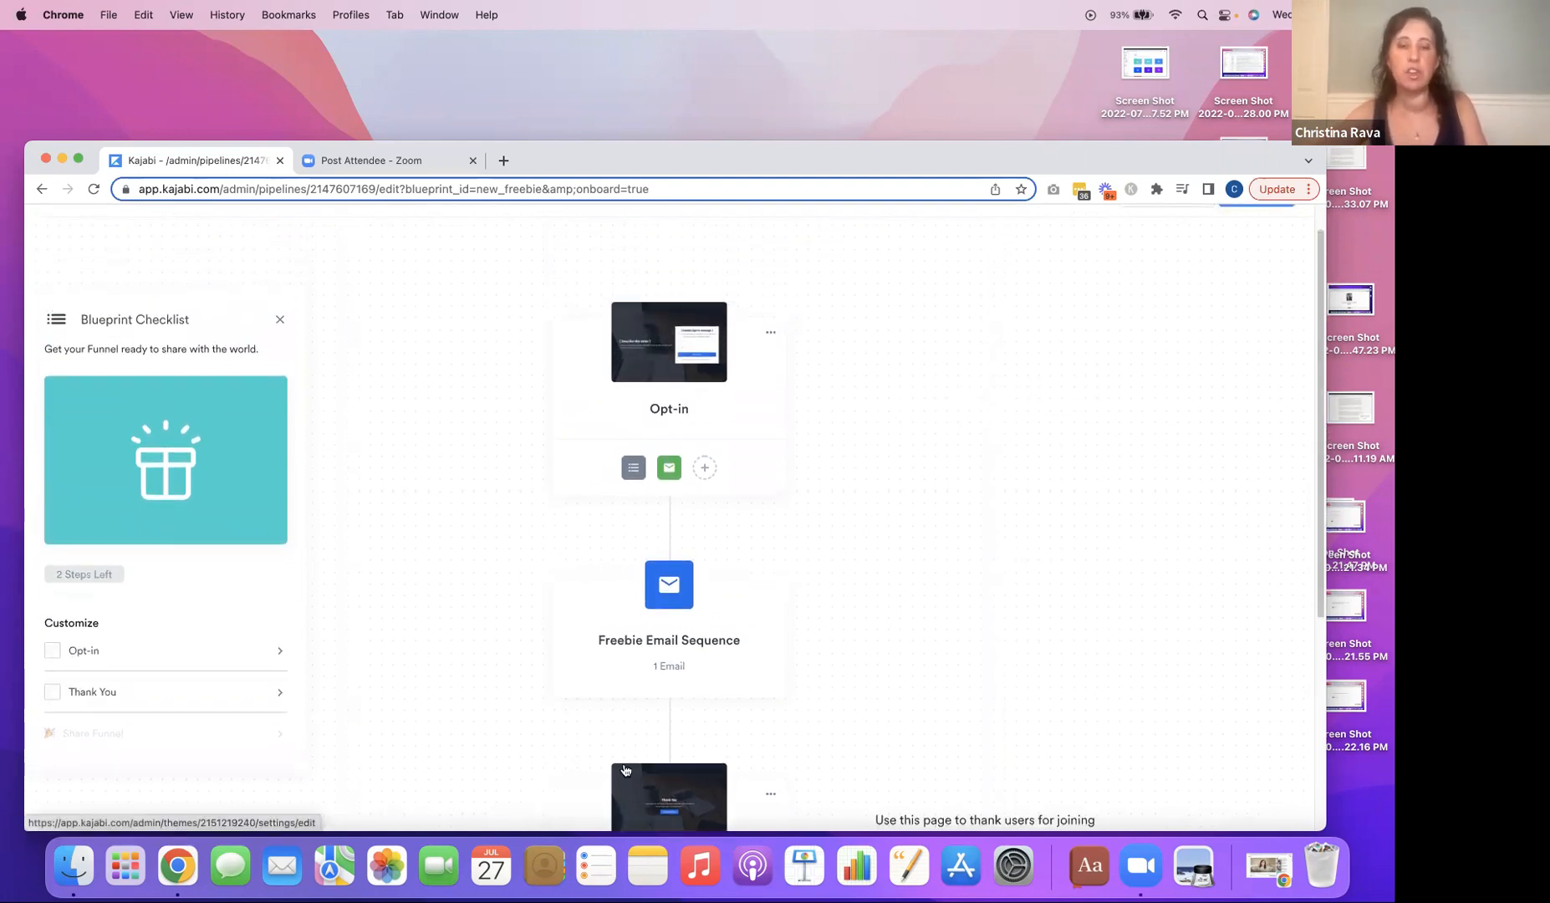
pyautogui.click(659, 361)
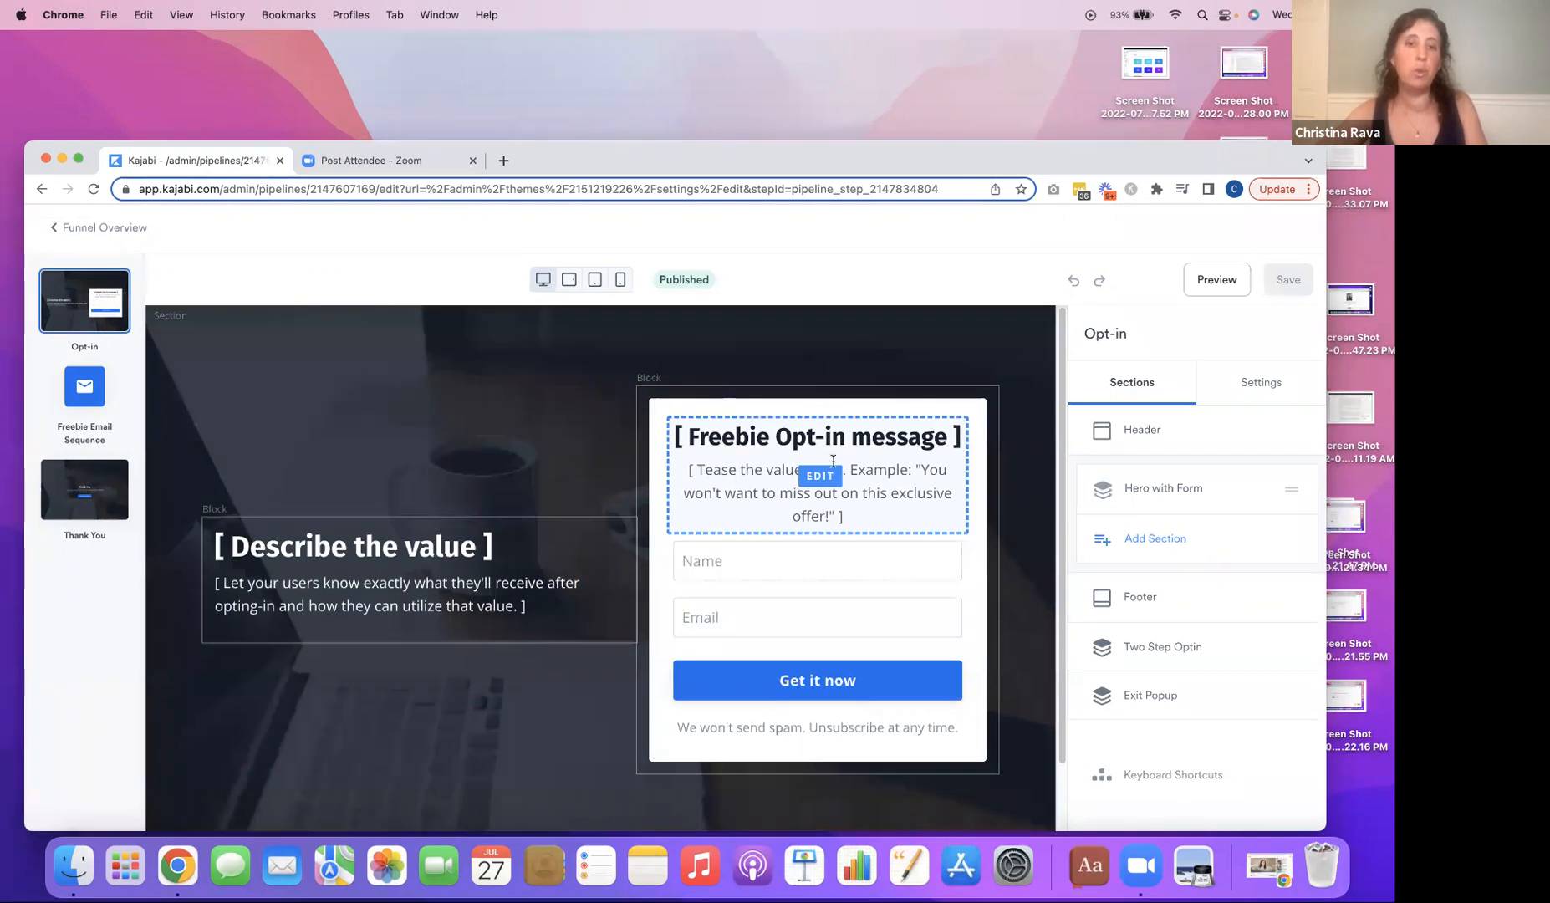
# Open the settings of the "[ Describe the value ]" text block and of the Hero with Form section containing it.
pyautogui.scroll(-2, 1058, 435)
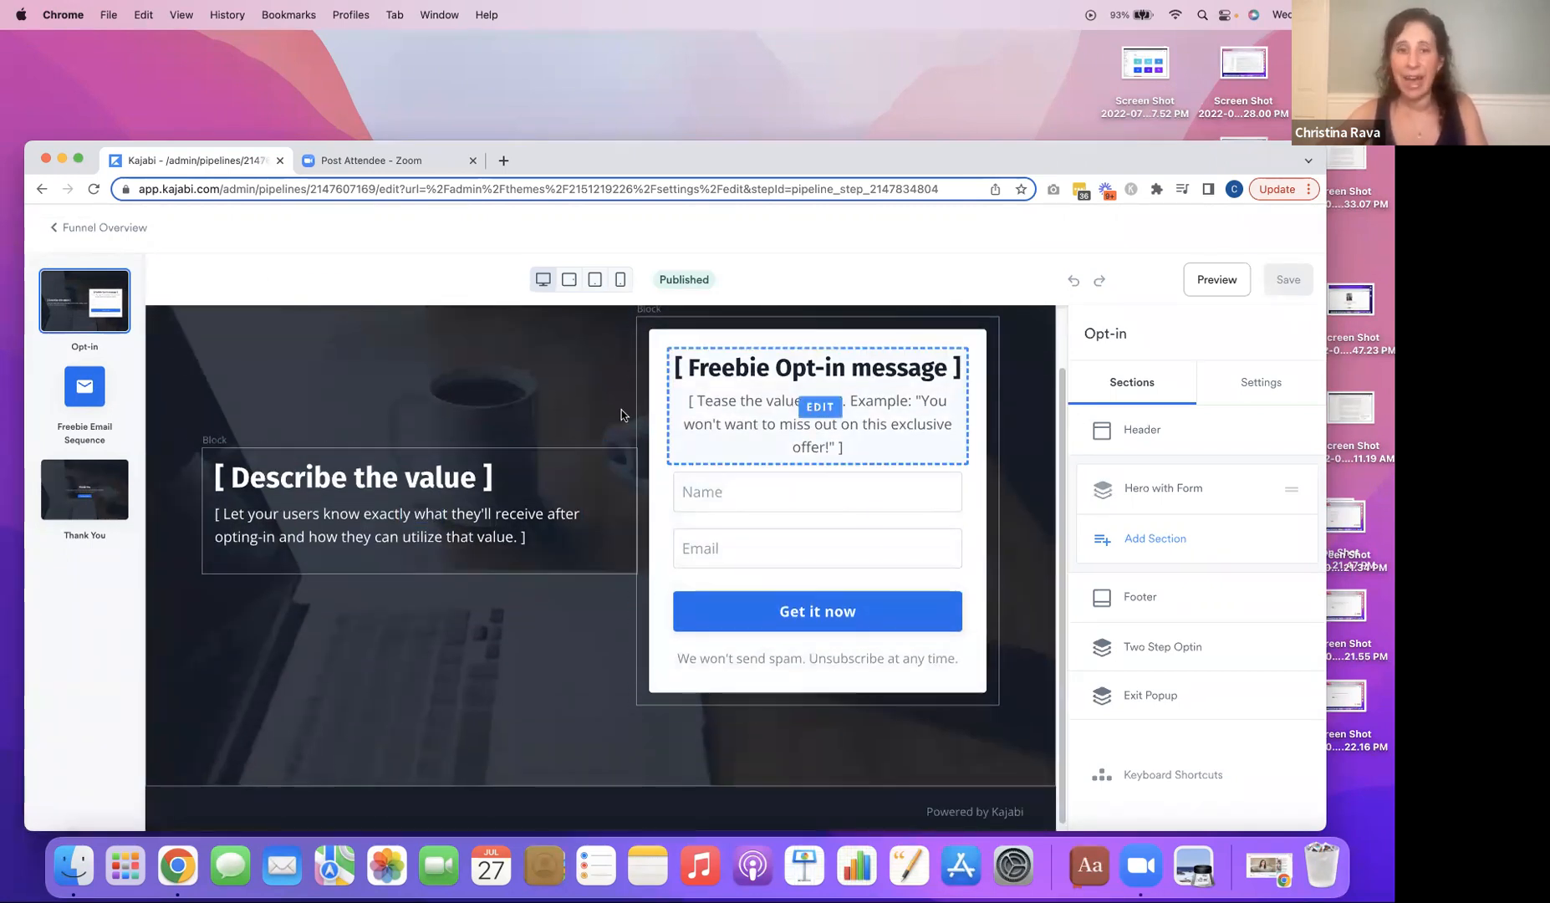
pyautogui.click(515, 474)
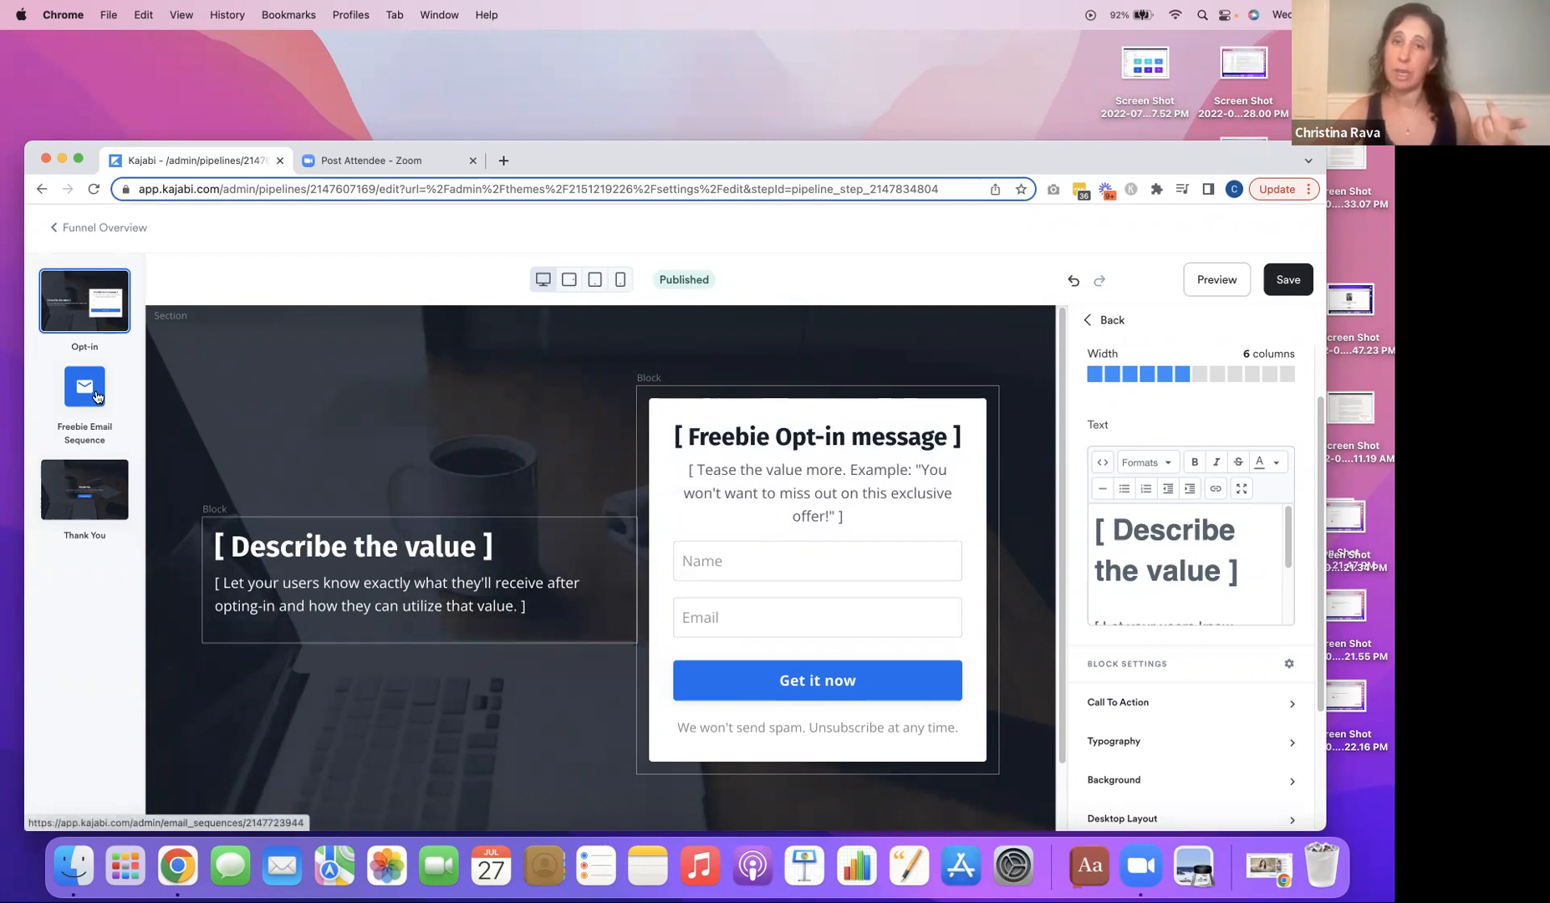
pyautogui.click(445, 421)
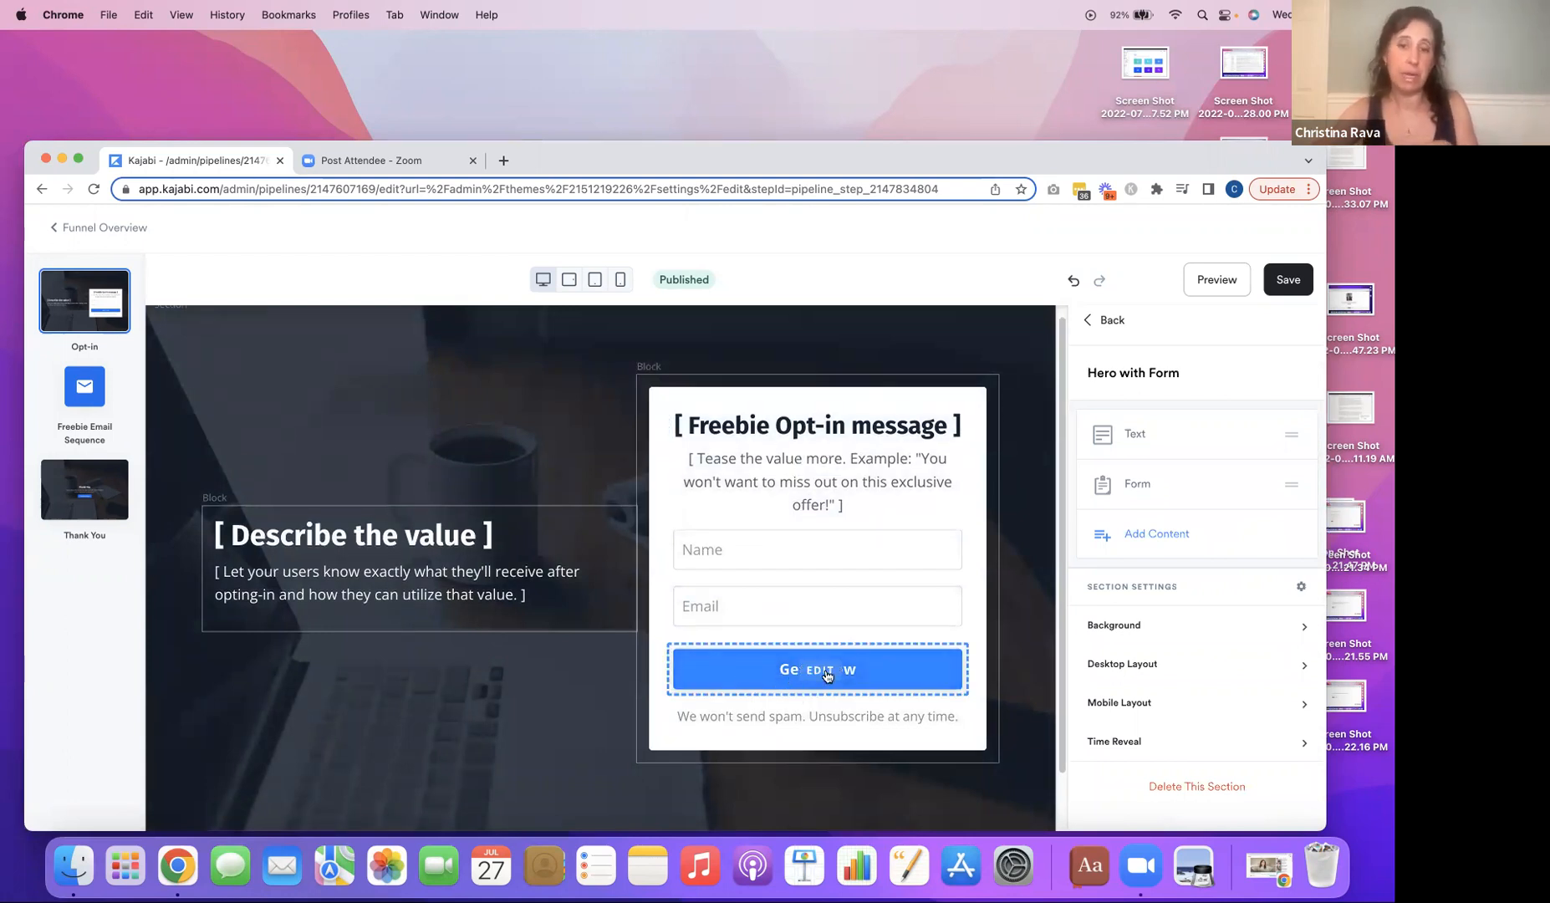
# Change the opt-in form's button text to "This is just what I need!".
pyautogui.click(877, 684)
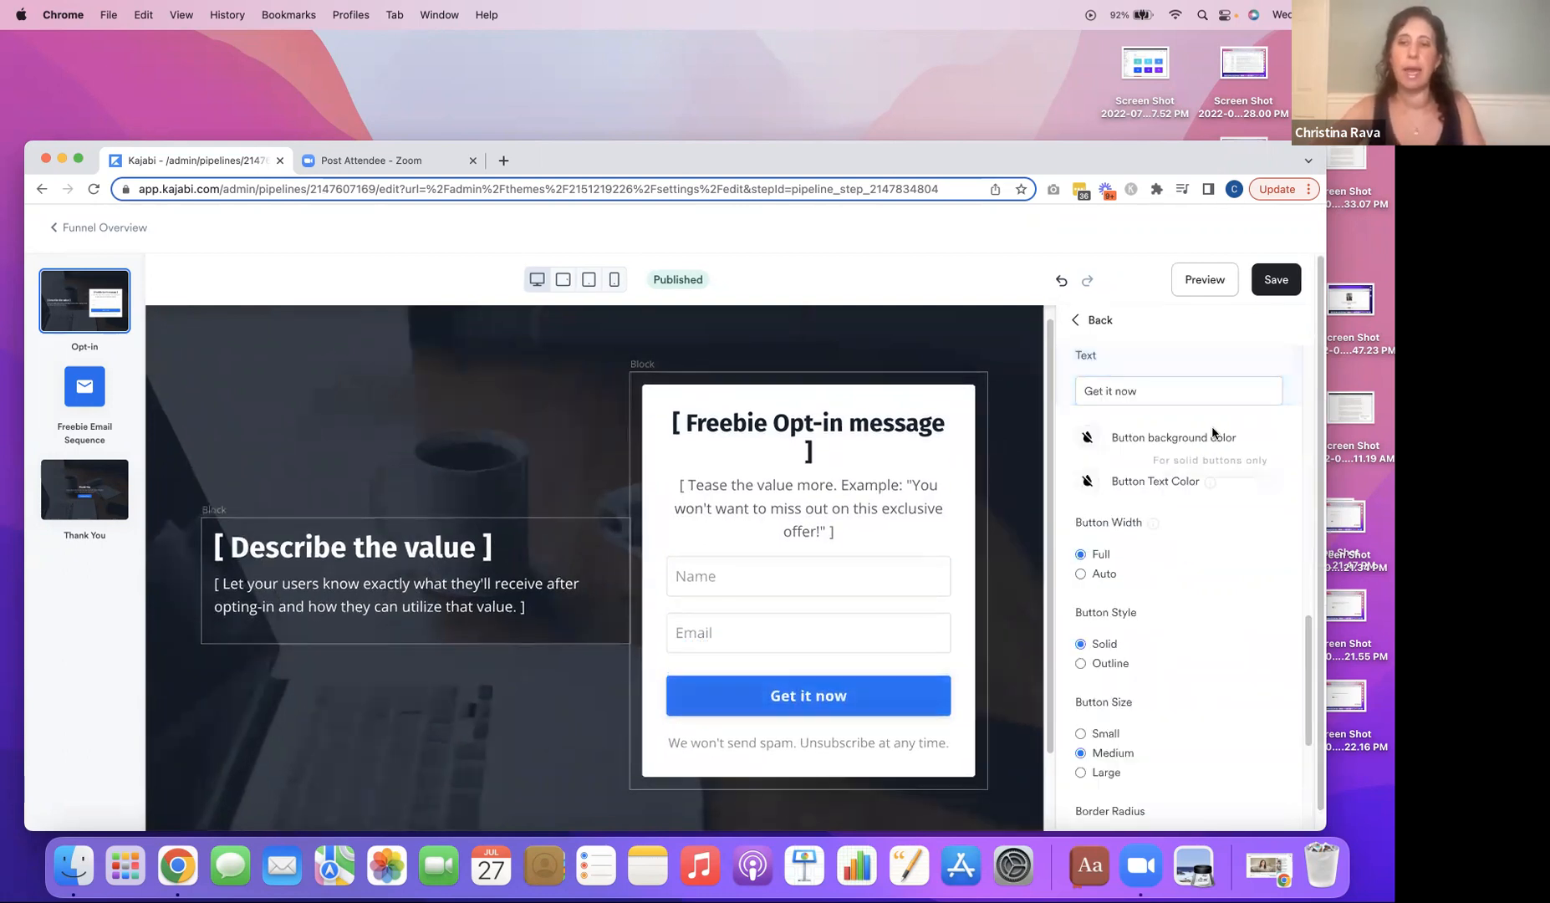
pyautogui.click(1148, 392)
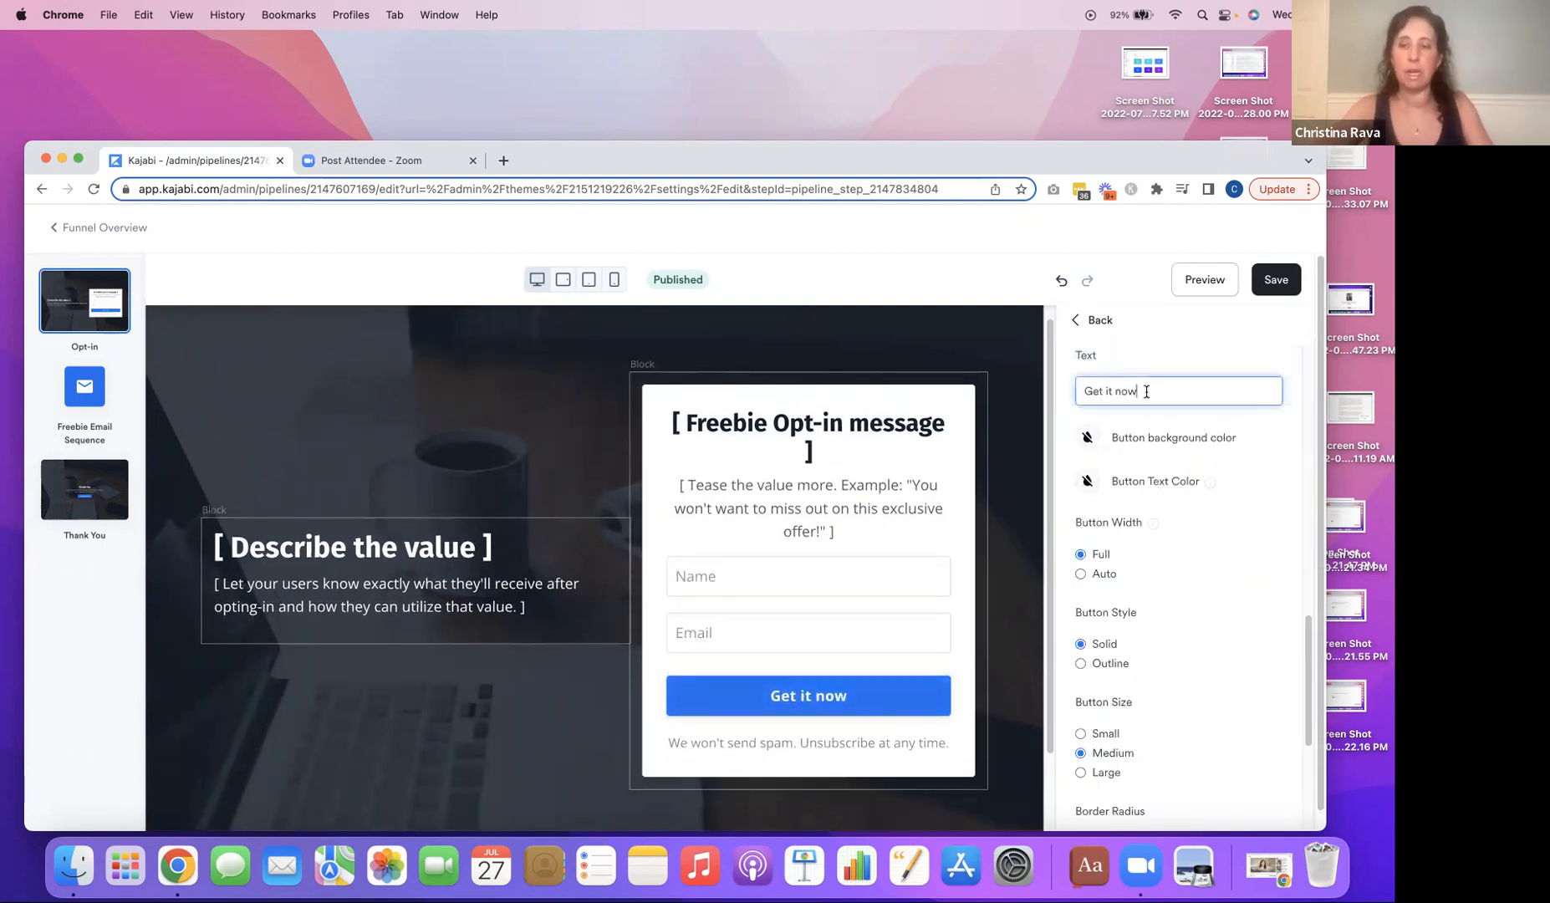
pyautogui.press('BackSpace')
pyautogui.press('BackSpace')
pyautogui.press('BackSpace')
pyautogui.press('BackSpace')
pyautogui.press('BackSpace')
pyautogui.press('BackSpace')
pyautogui.press('BackSpace')
pyautogui.press('BackSpace')
pyautogui.press('BackSpace')
pyautogui.press('BackSpace')
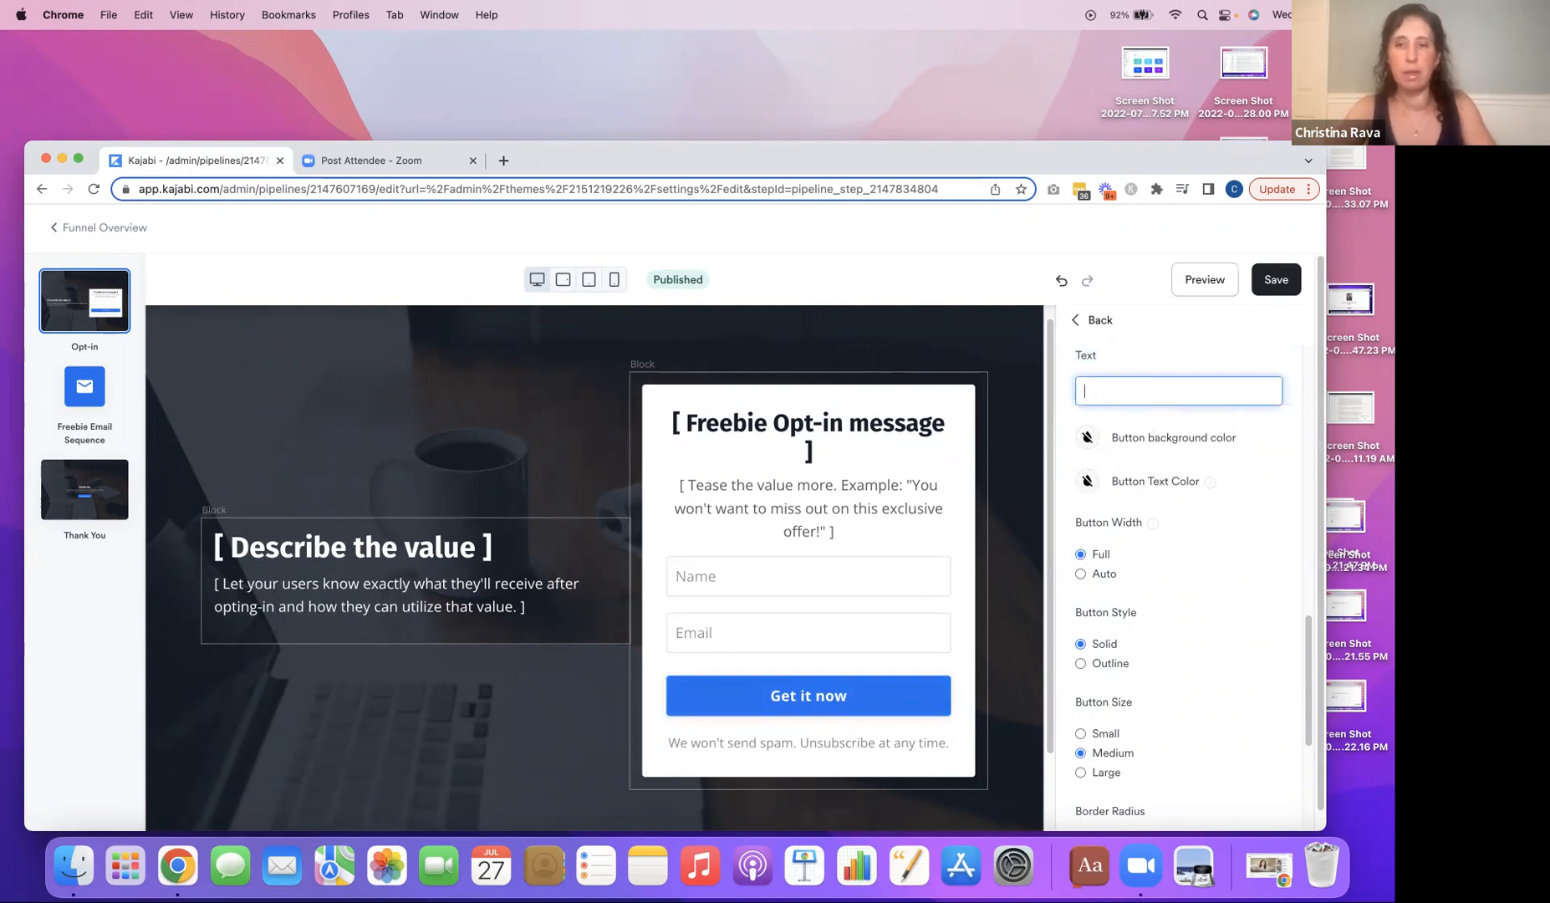
pyautogui.write('This is')
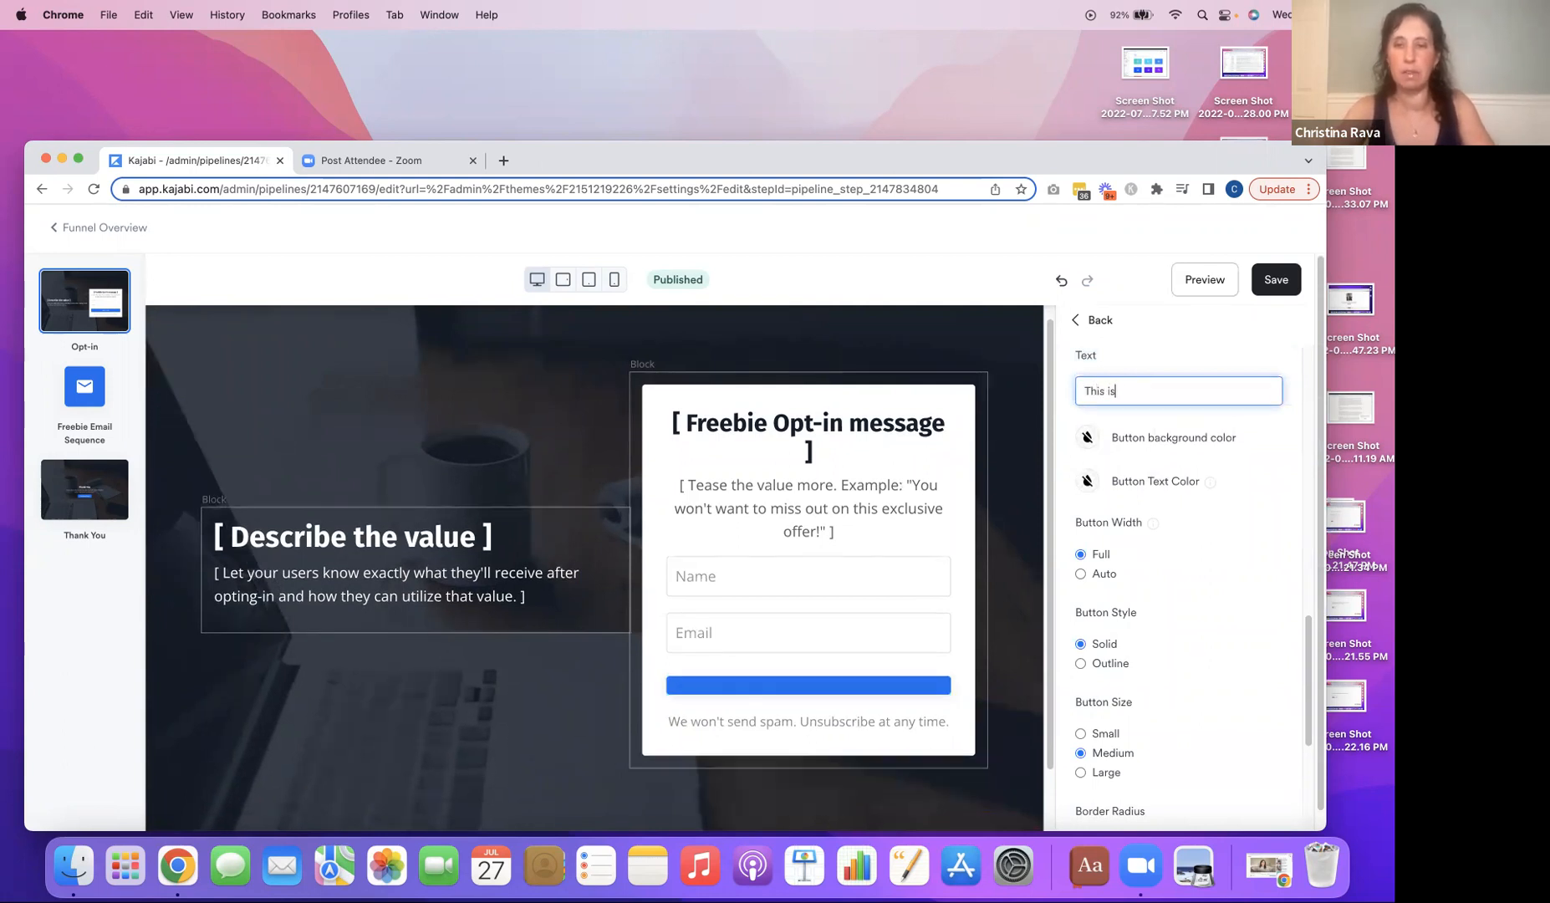
pyautogui.write(' just what ')
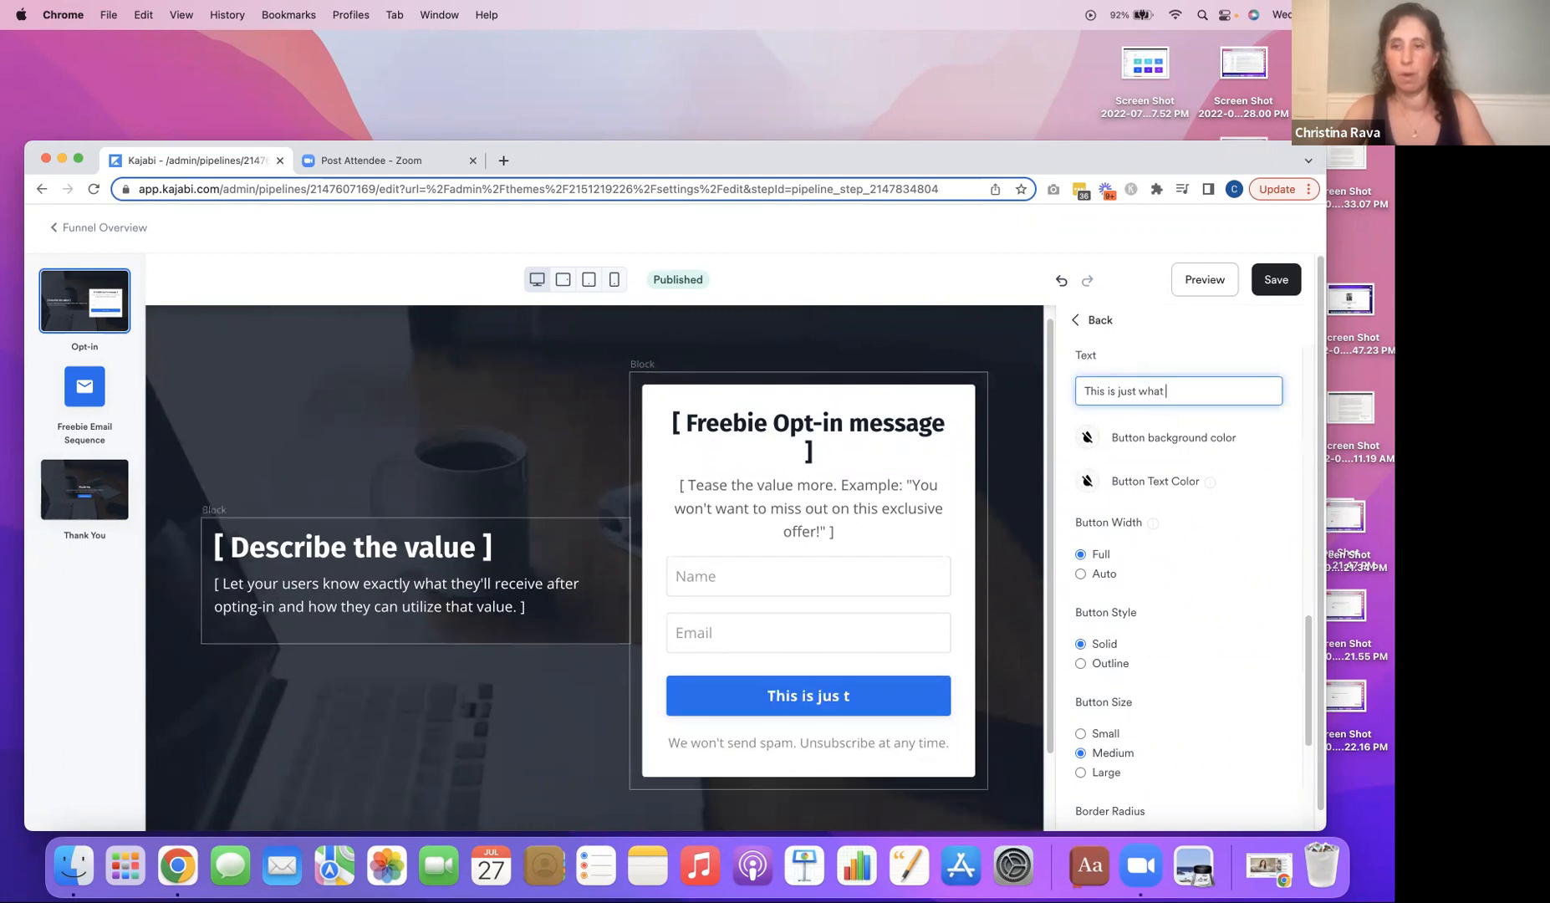
pyautogui.write('I need!')
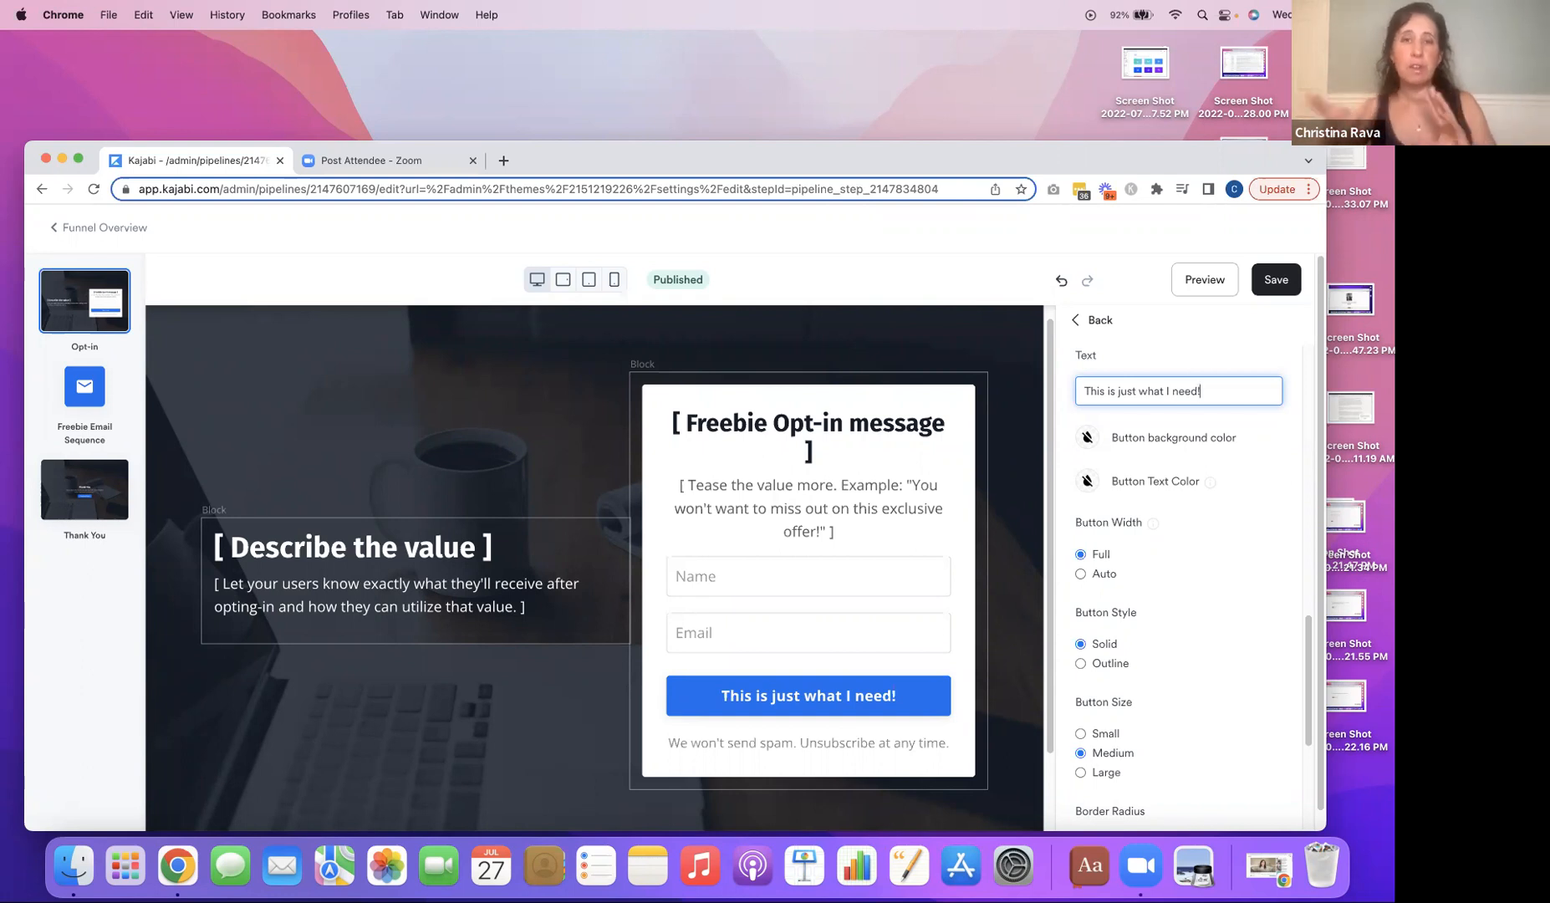
# Set the opt-in form button's background color to a golden yellow.
pyautogui.click(934, 699)
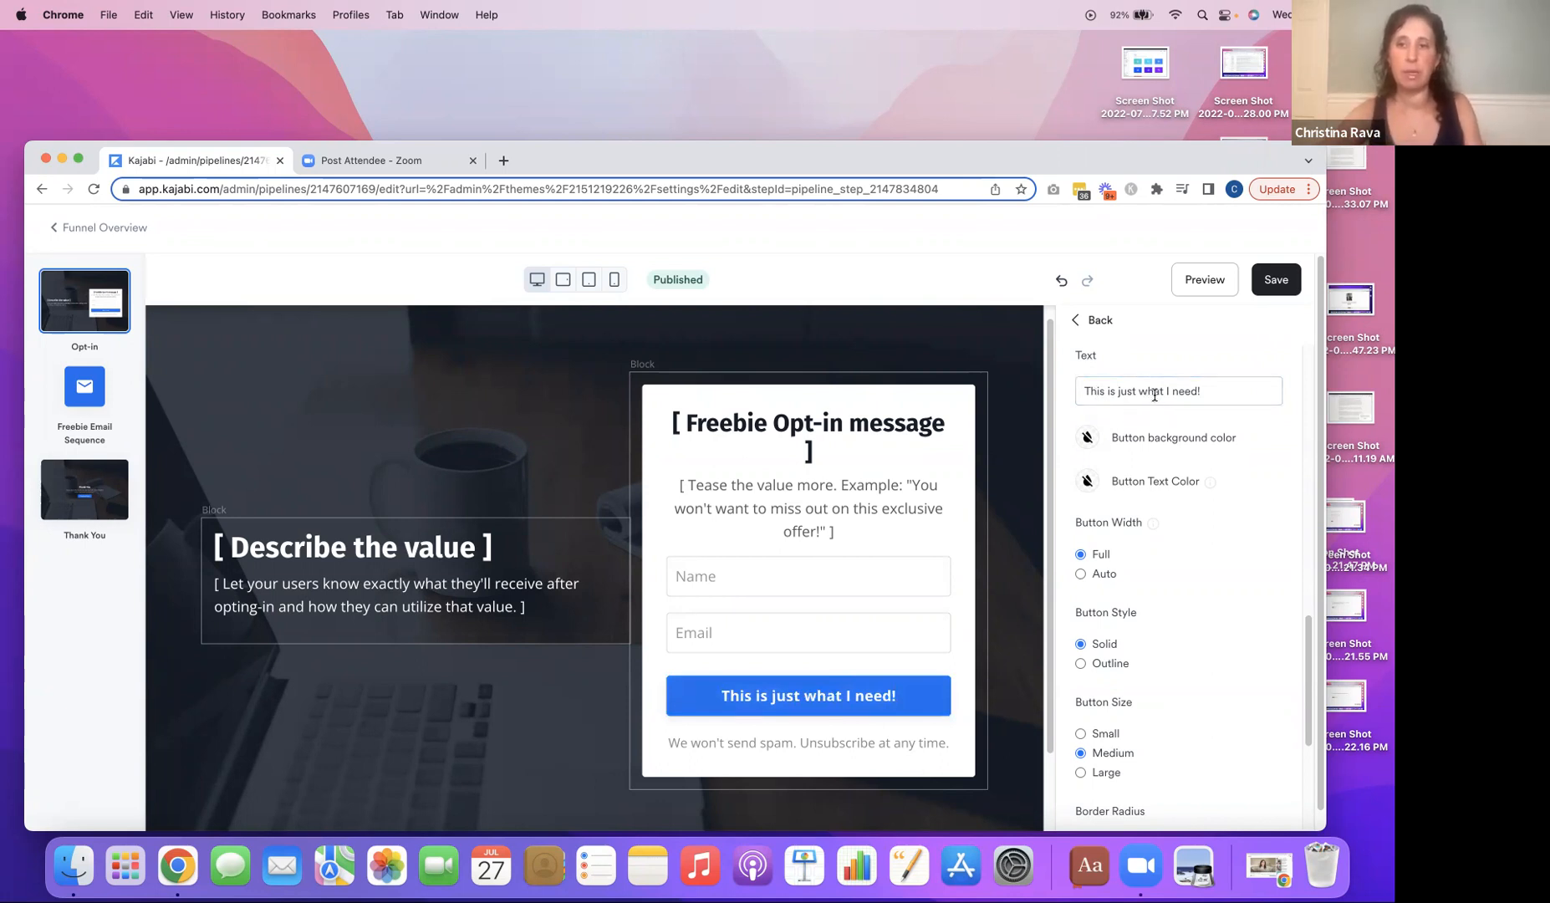
pyautogui.click(1085, 438)
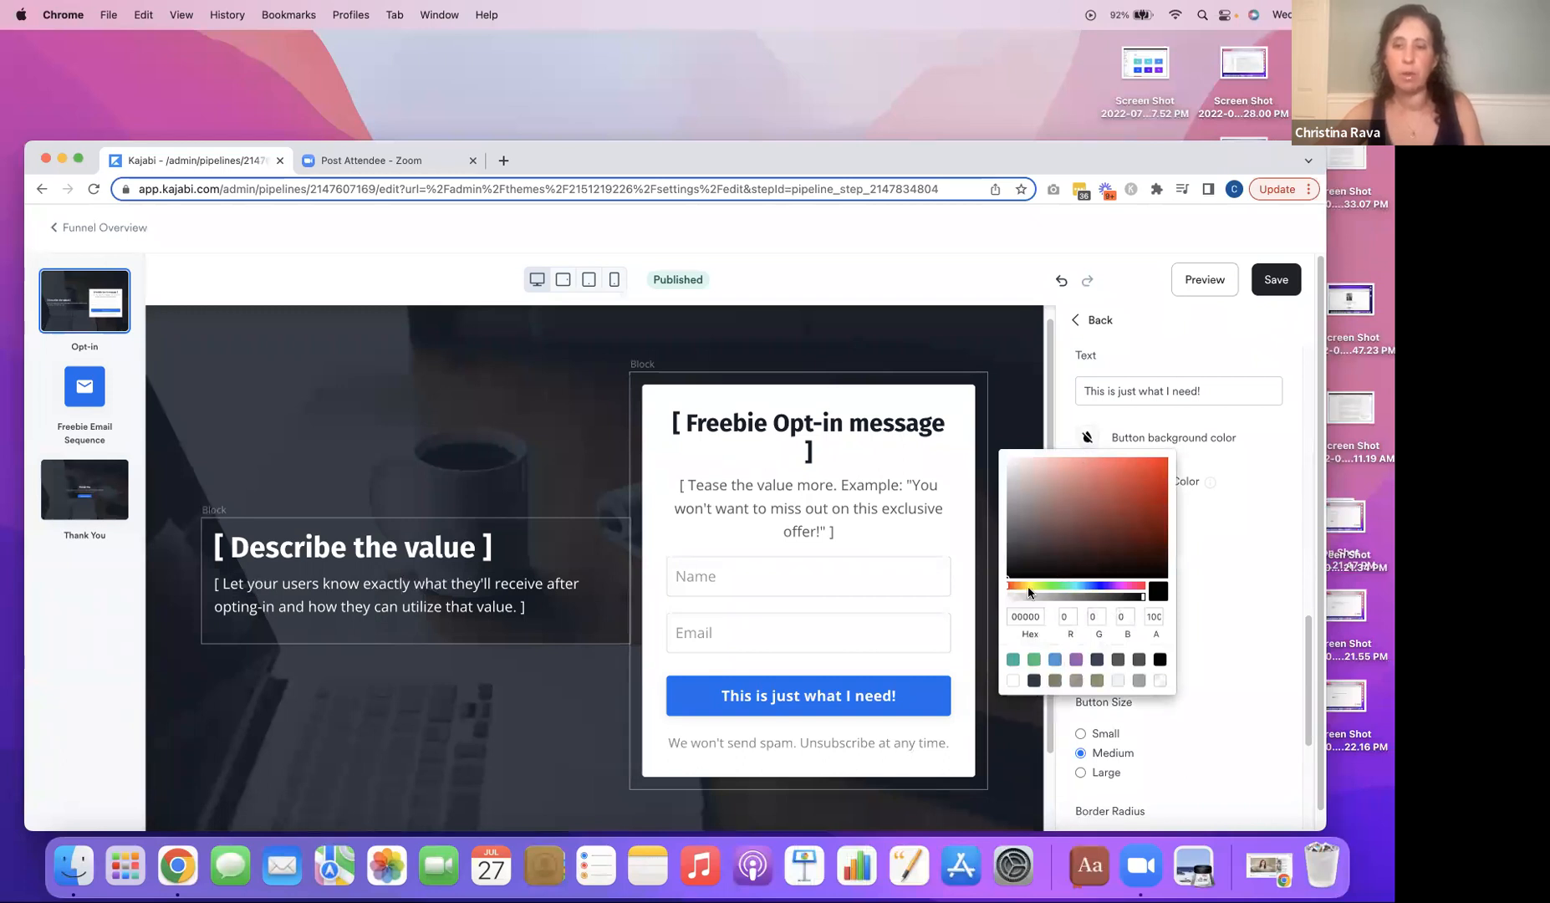
pyautogui.moveTo(1005, 592); pyautogui.dragTo(1027, 586)
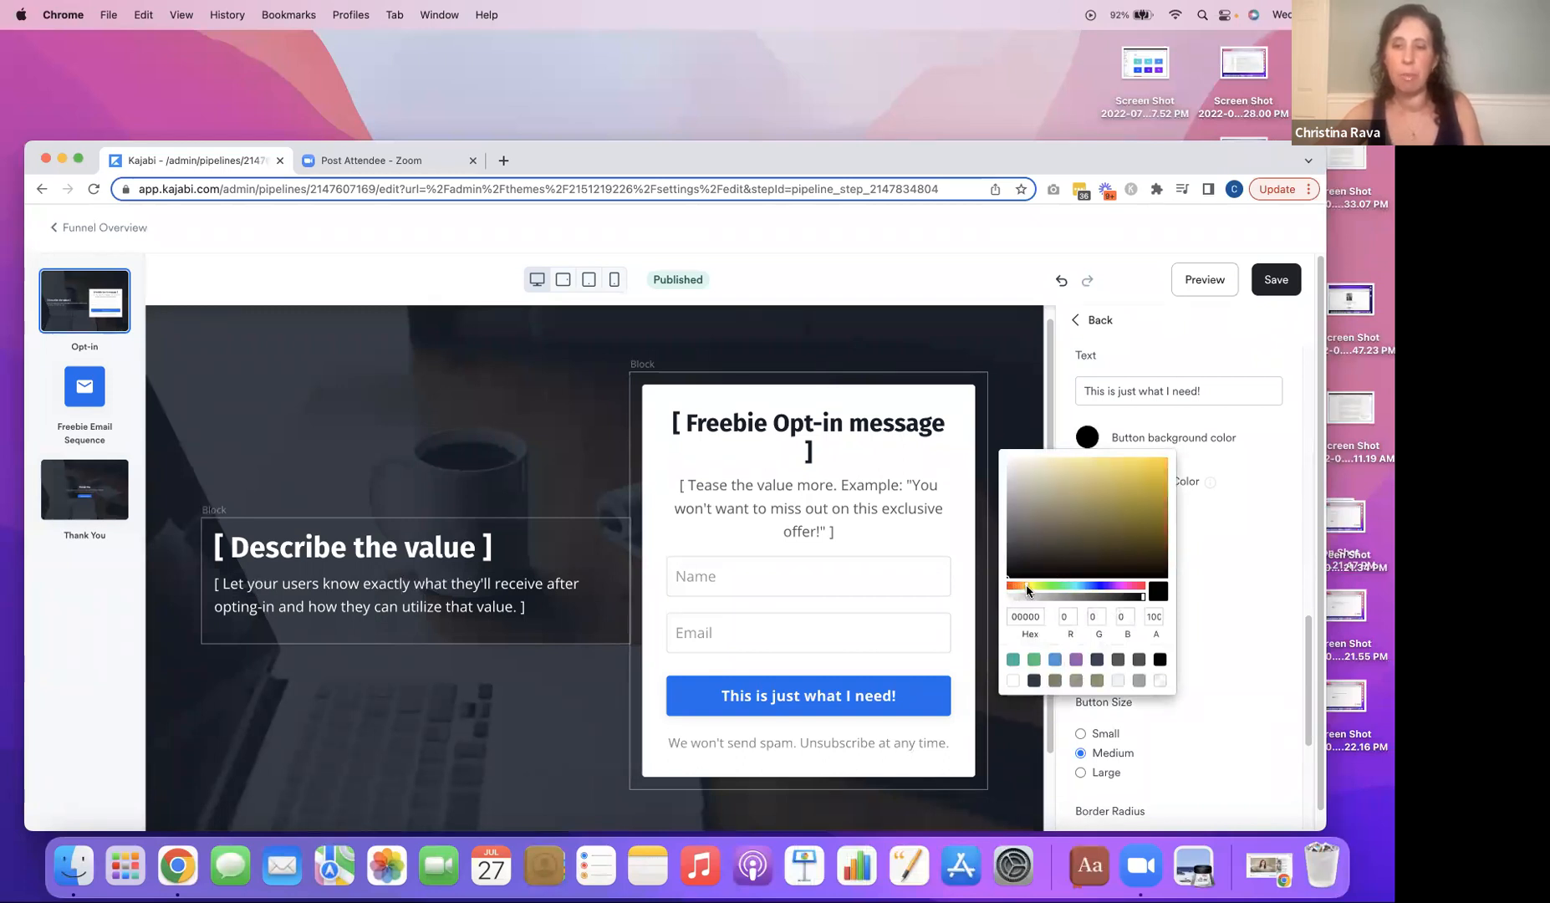
pyautogui.click(1138, 483)
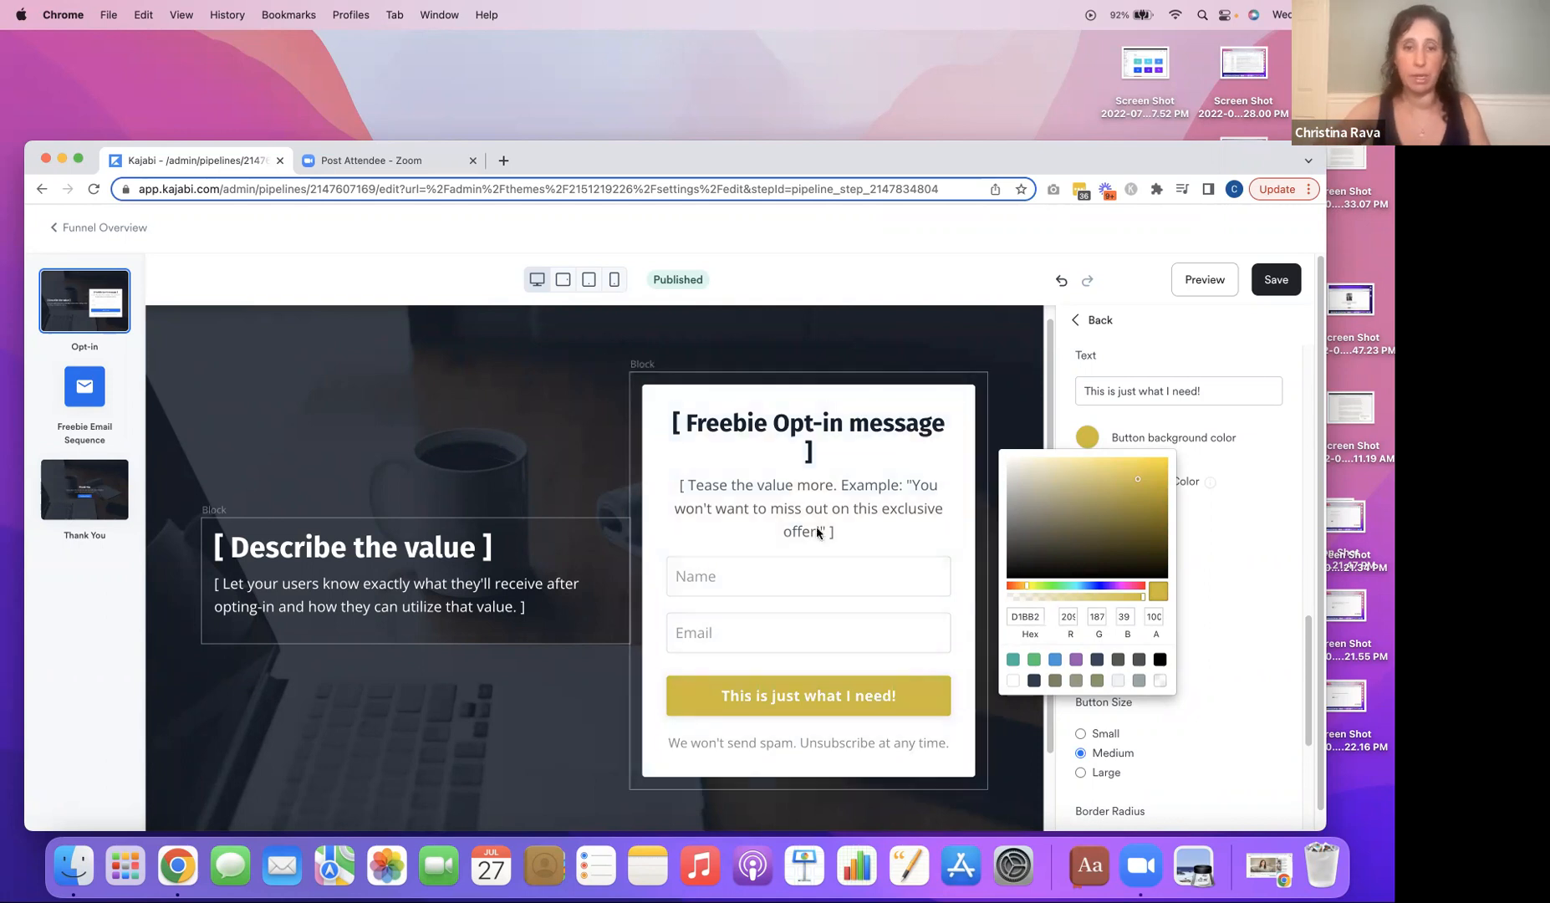
# Open the Hero with Form section's background settings and view the source options for its background image.
pyautogui.click(564, 471)
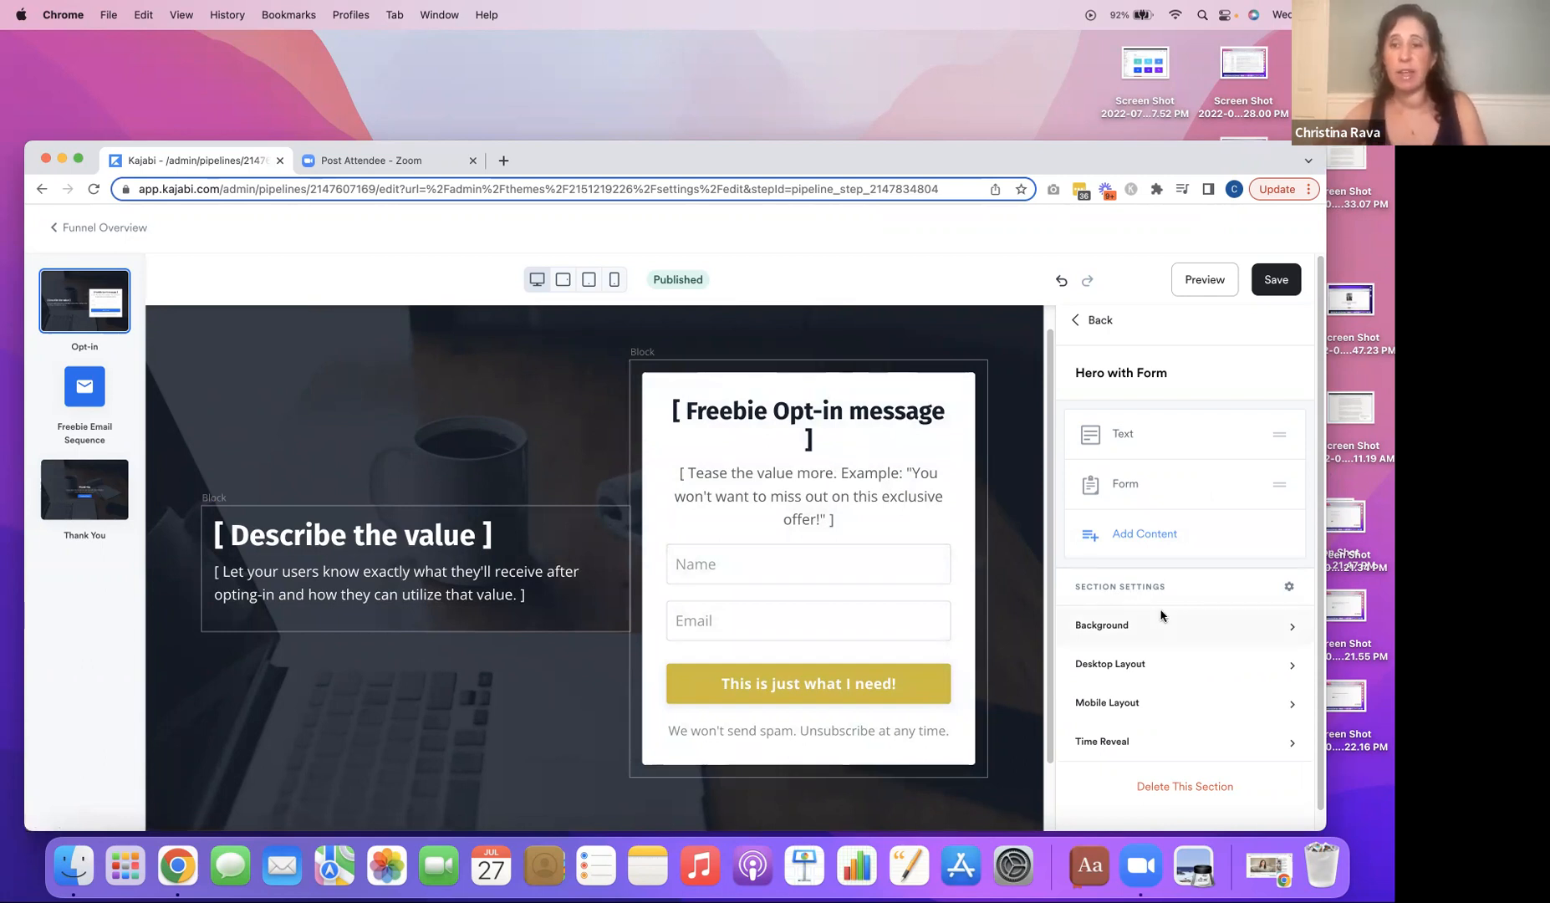
pyautogui.click(1131, 633)
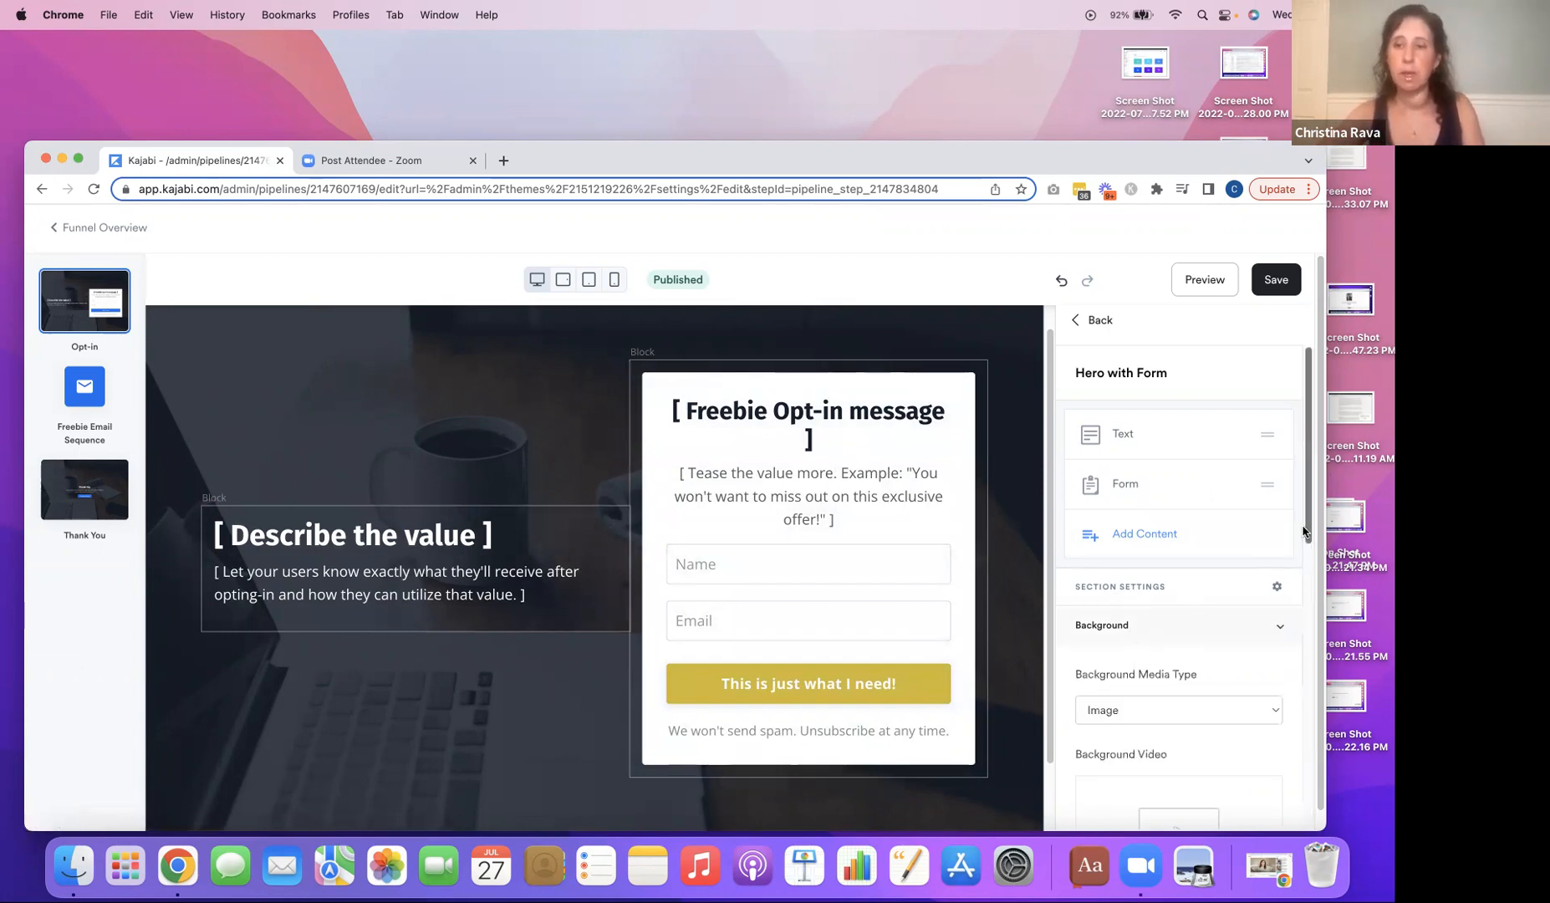
pyautogui.moveTo(1306, 547); pyautogui.dragTo(1320, 742)
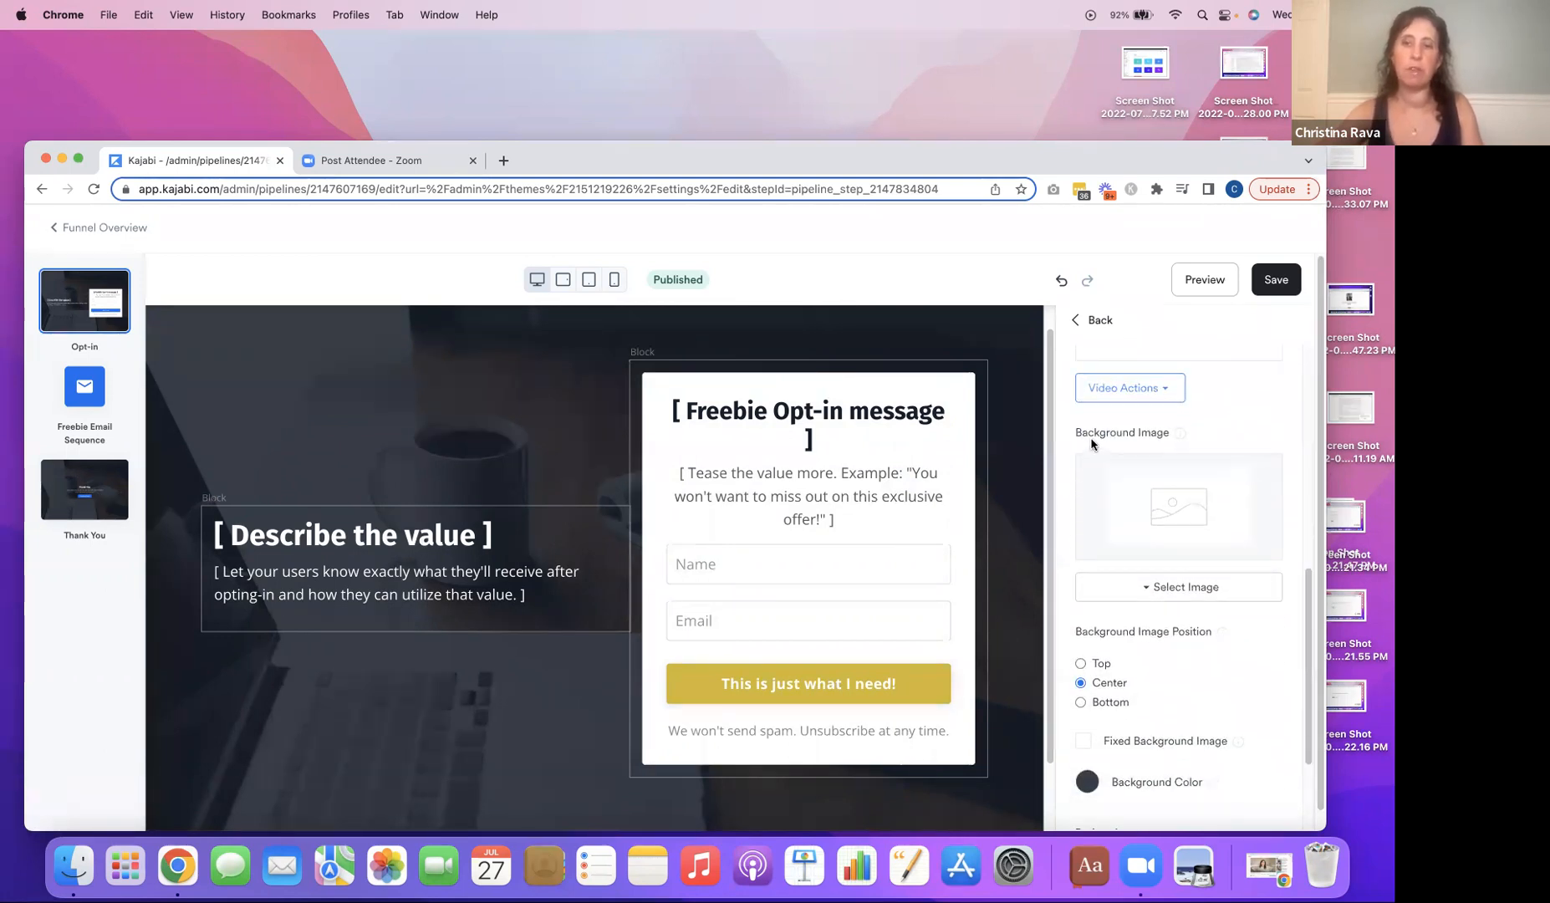
pyautogui.click(1190, 593)
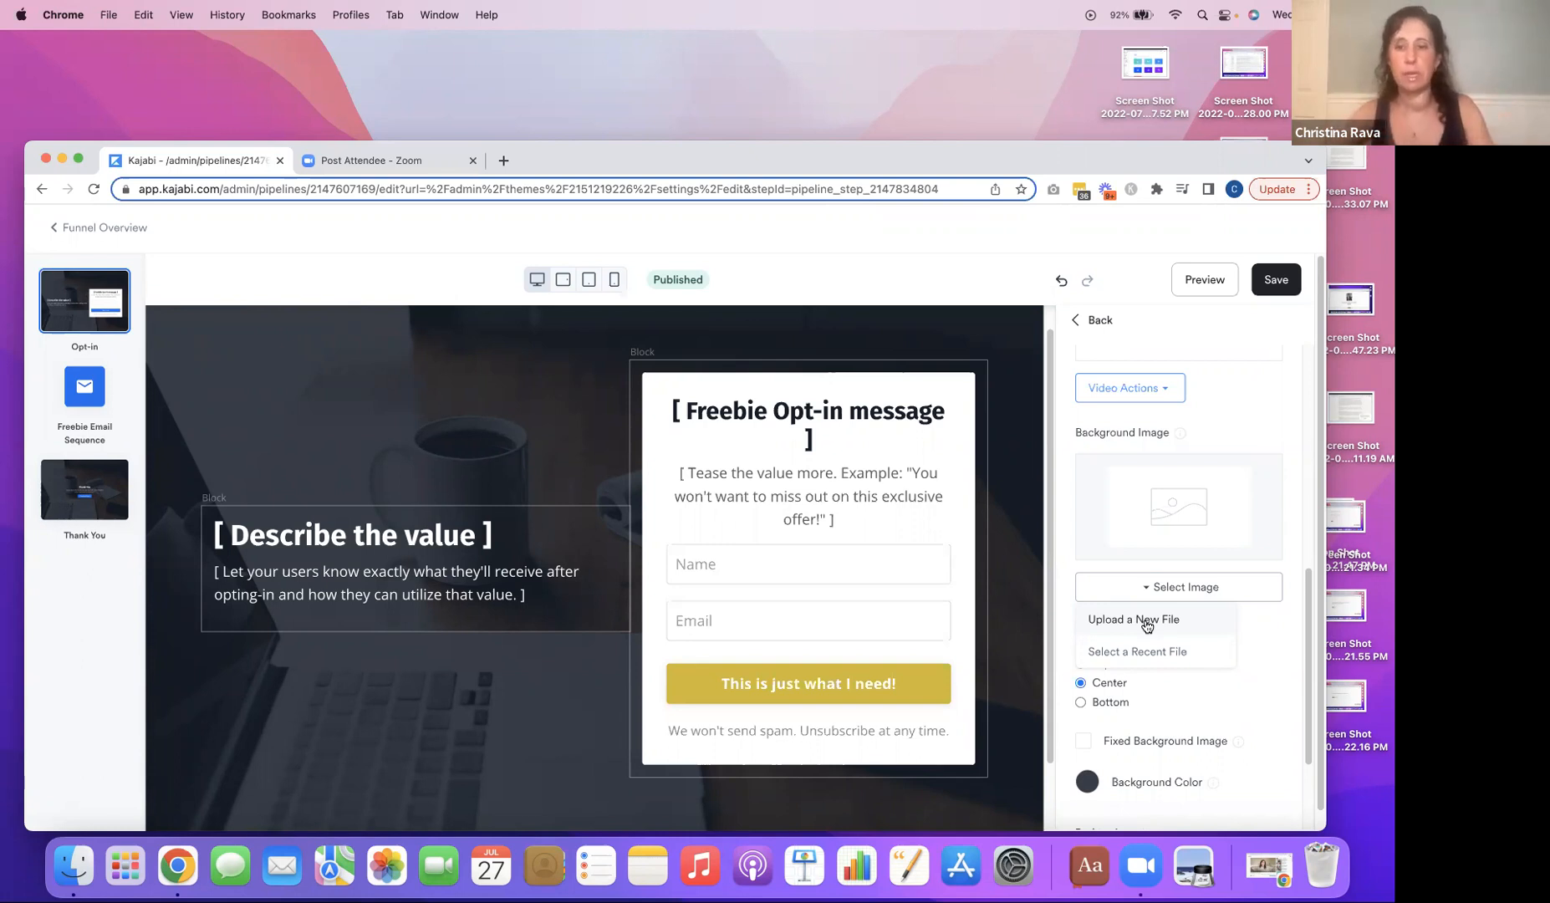
pyautogui.click(1269, 638)
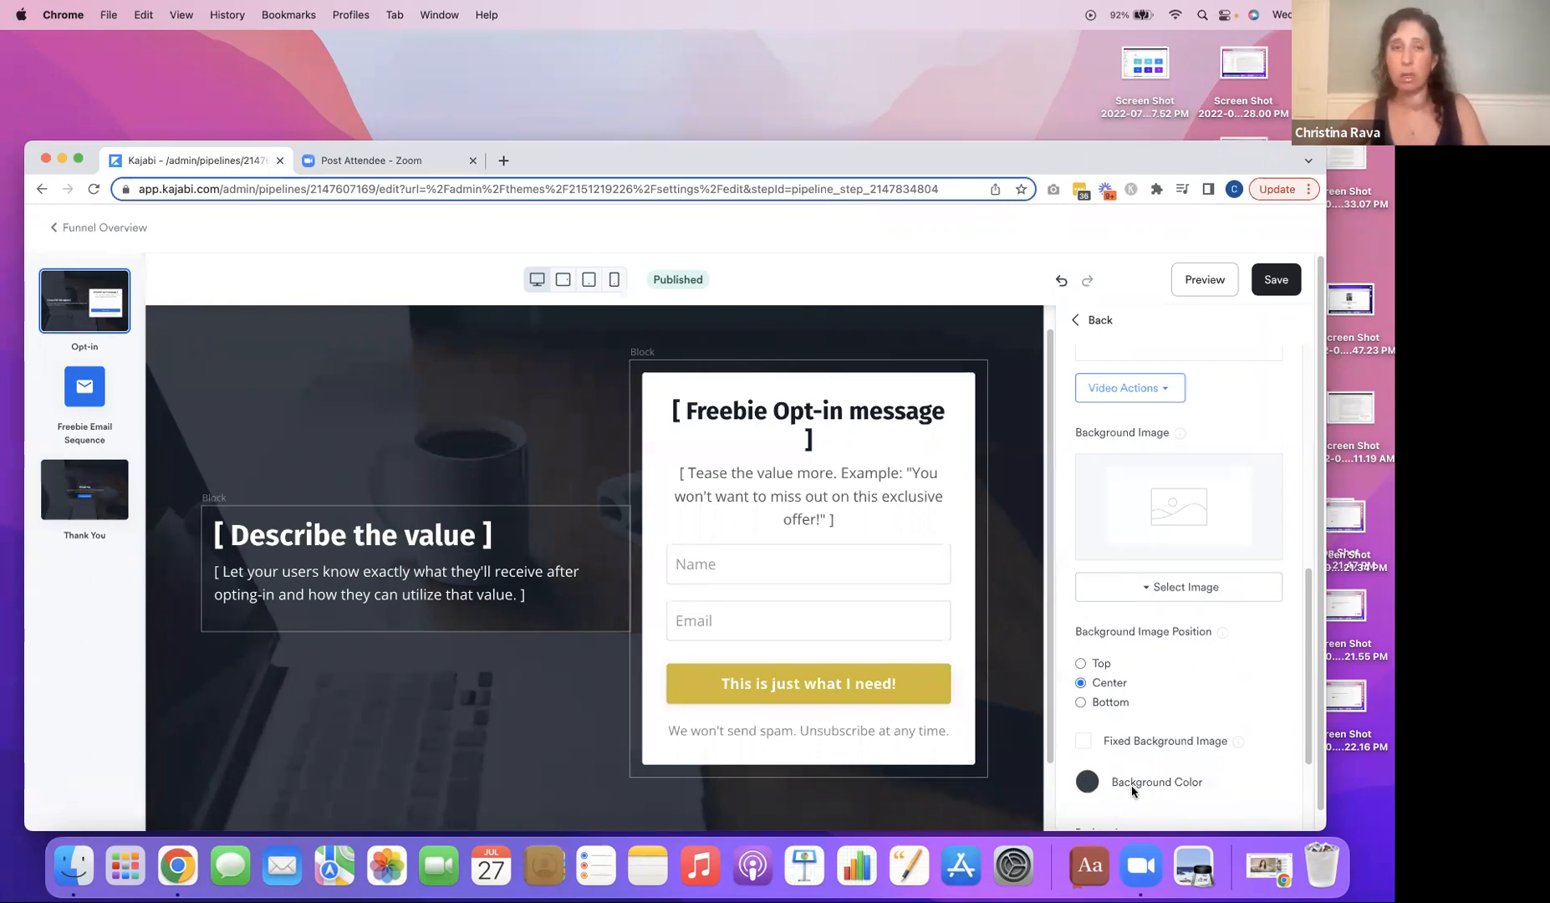
# Set the Hero with Form section's background color to the light grey swatch with an opacity of 87.
pyautogui.click(1088, 783)
pyautogui.moveTo(1308, 691); pyautogui.dragTo(1323, 788)
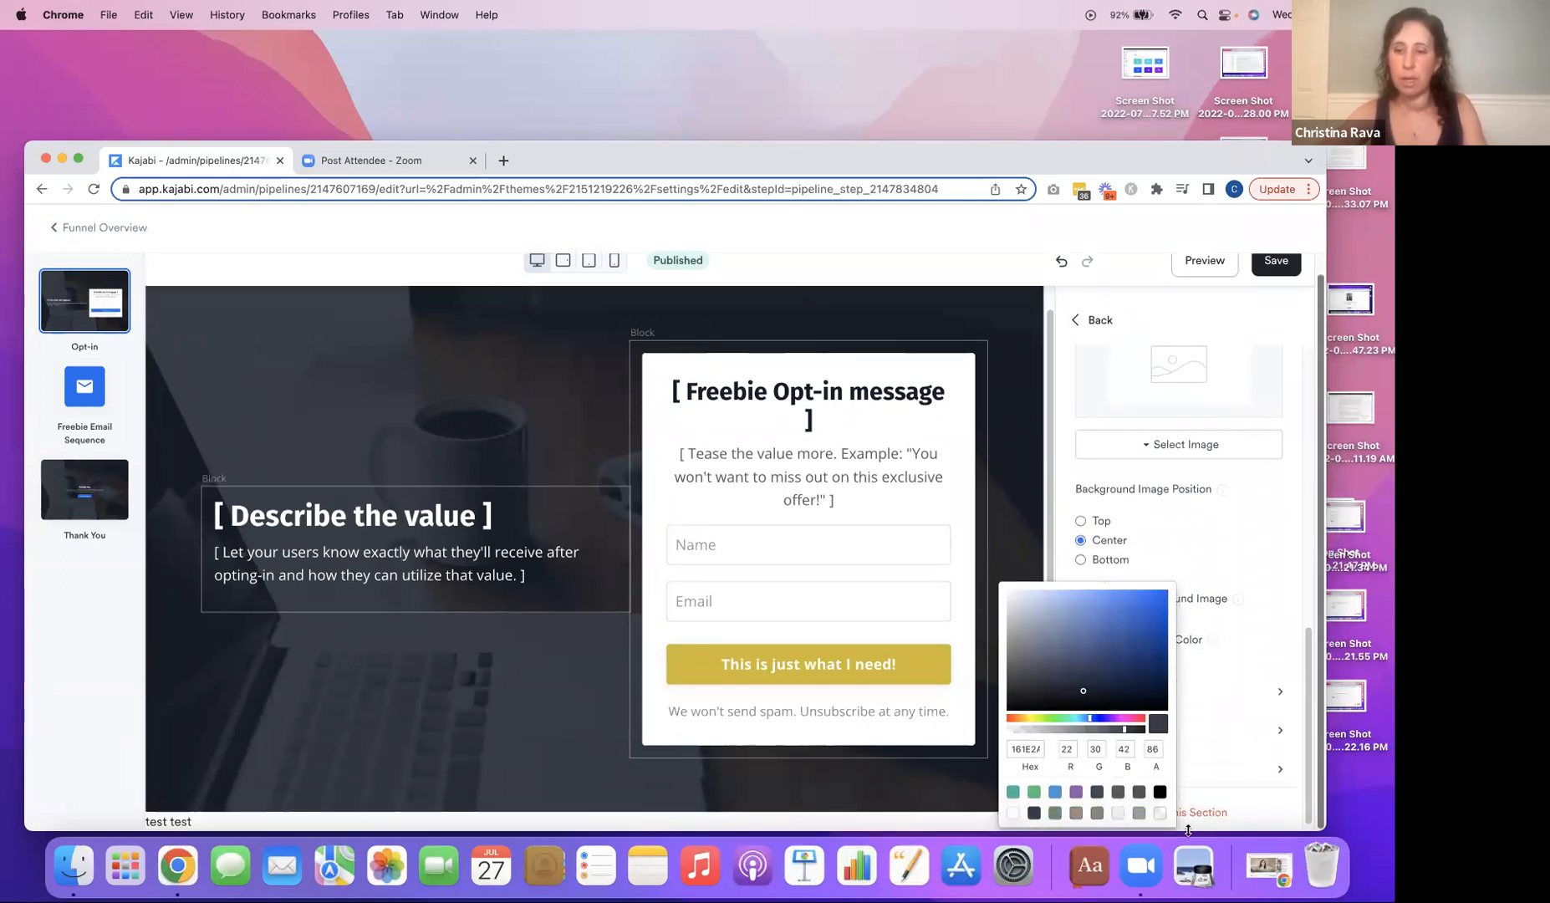
pyautogui.click(1159, 815)
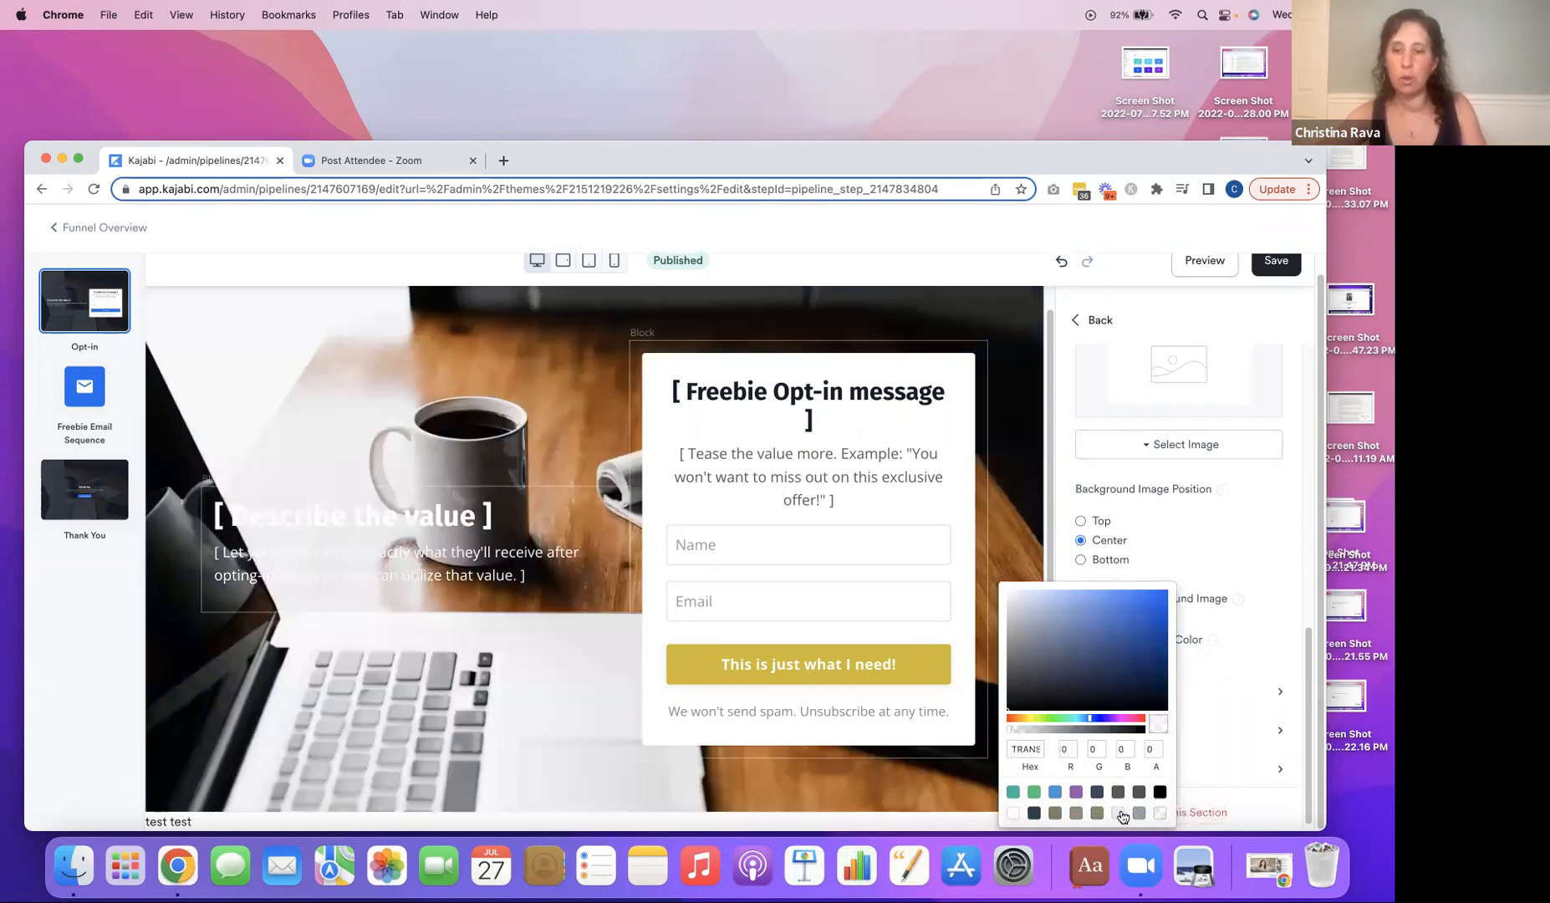
pyautogui.click(1120, 814)
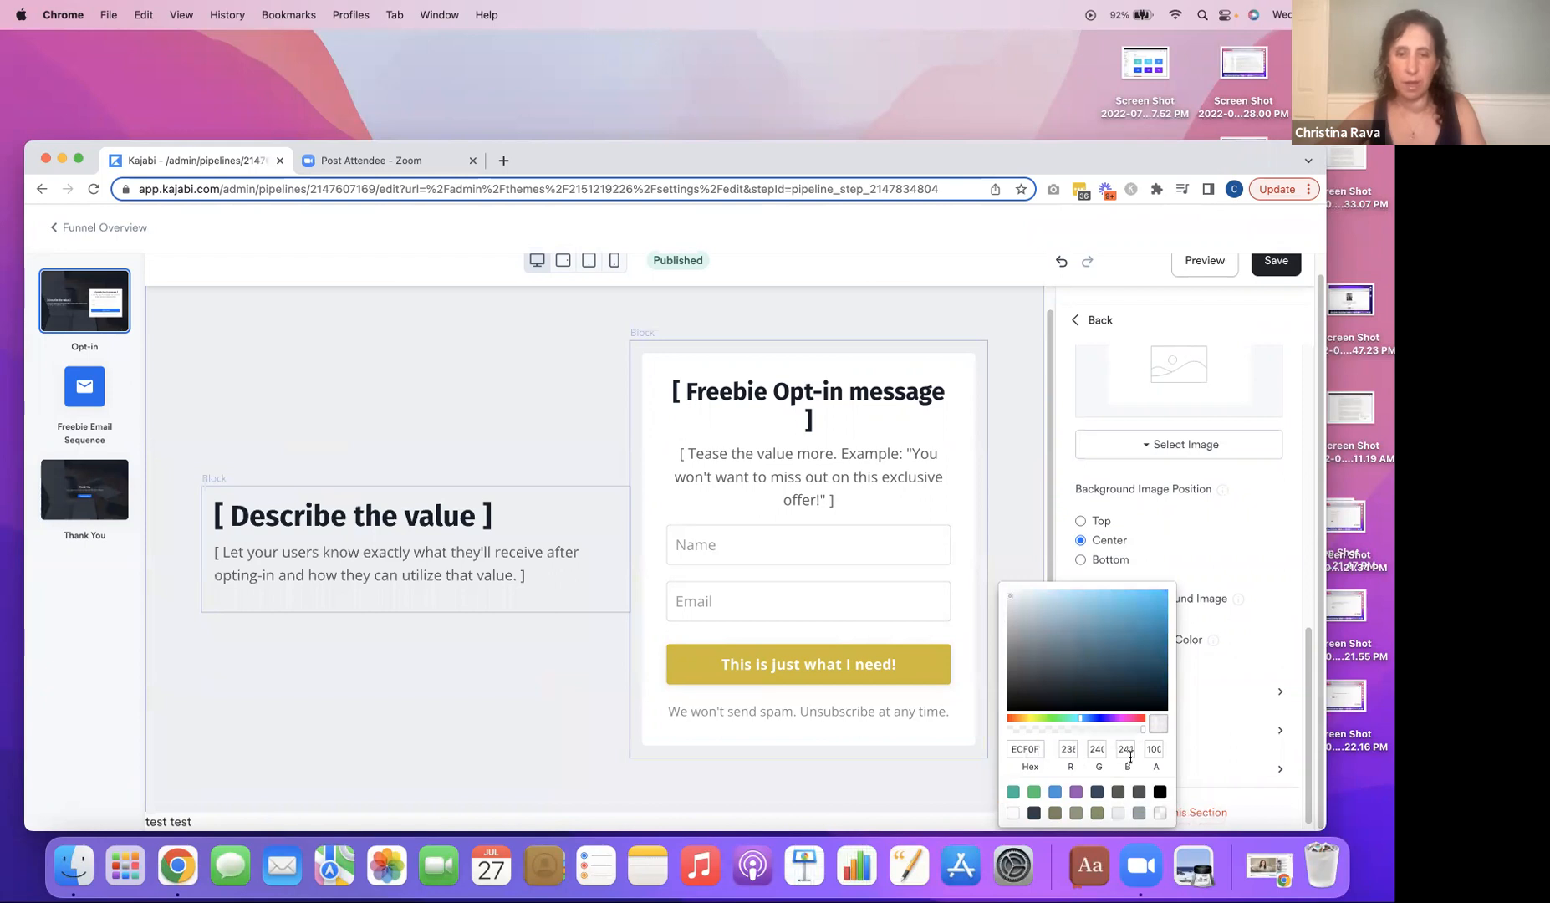
pyautogui.moveTo(1138, 736)
pyautogui.mouseDown()
pyautogui.moveTo(1096, 732)
pyautogui.moveTo(1116, 730)
pyautogui.mouseUp()
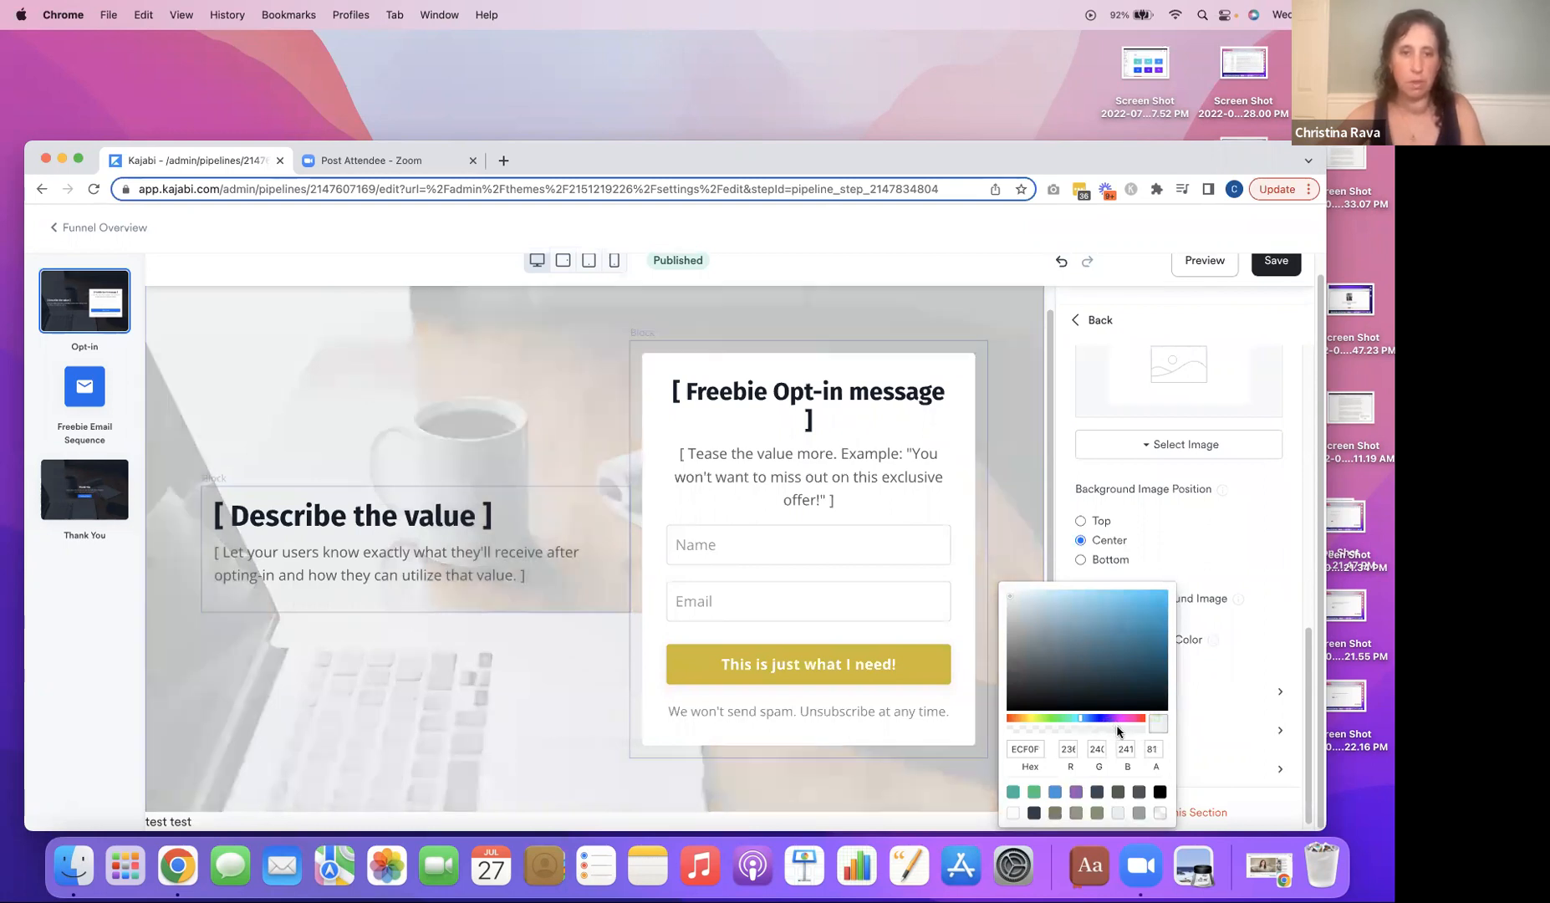
pyautogui.moveTo(1117, 731); pyautogui.dragTo(1126, 732)
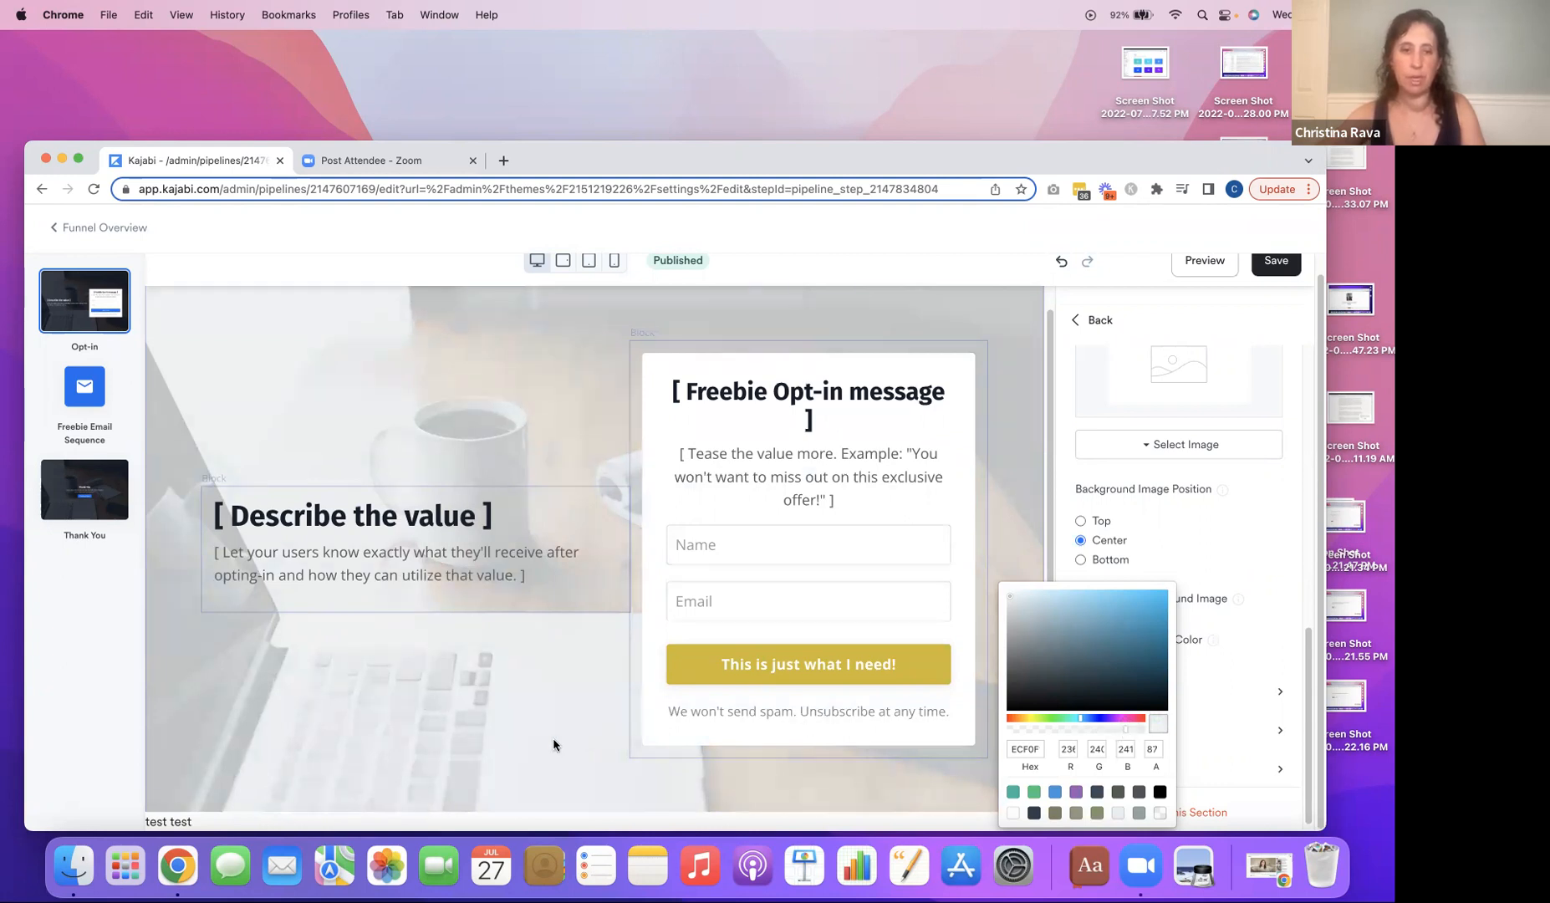
# Save the opt-in page and open the Welcome email of the Freebie Email Sequence for editing.
pyautogui.click(1274, 265)
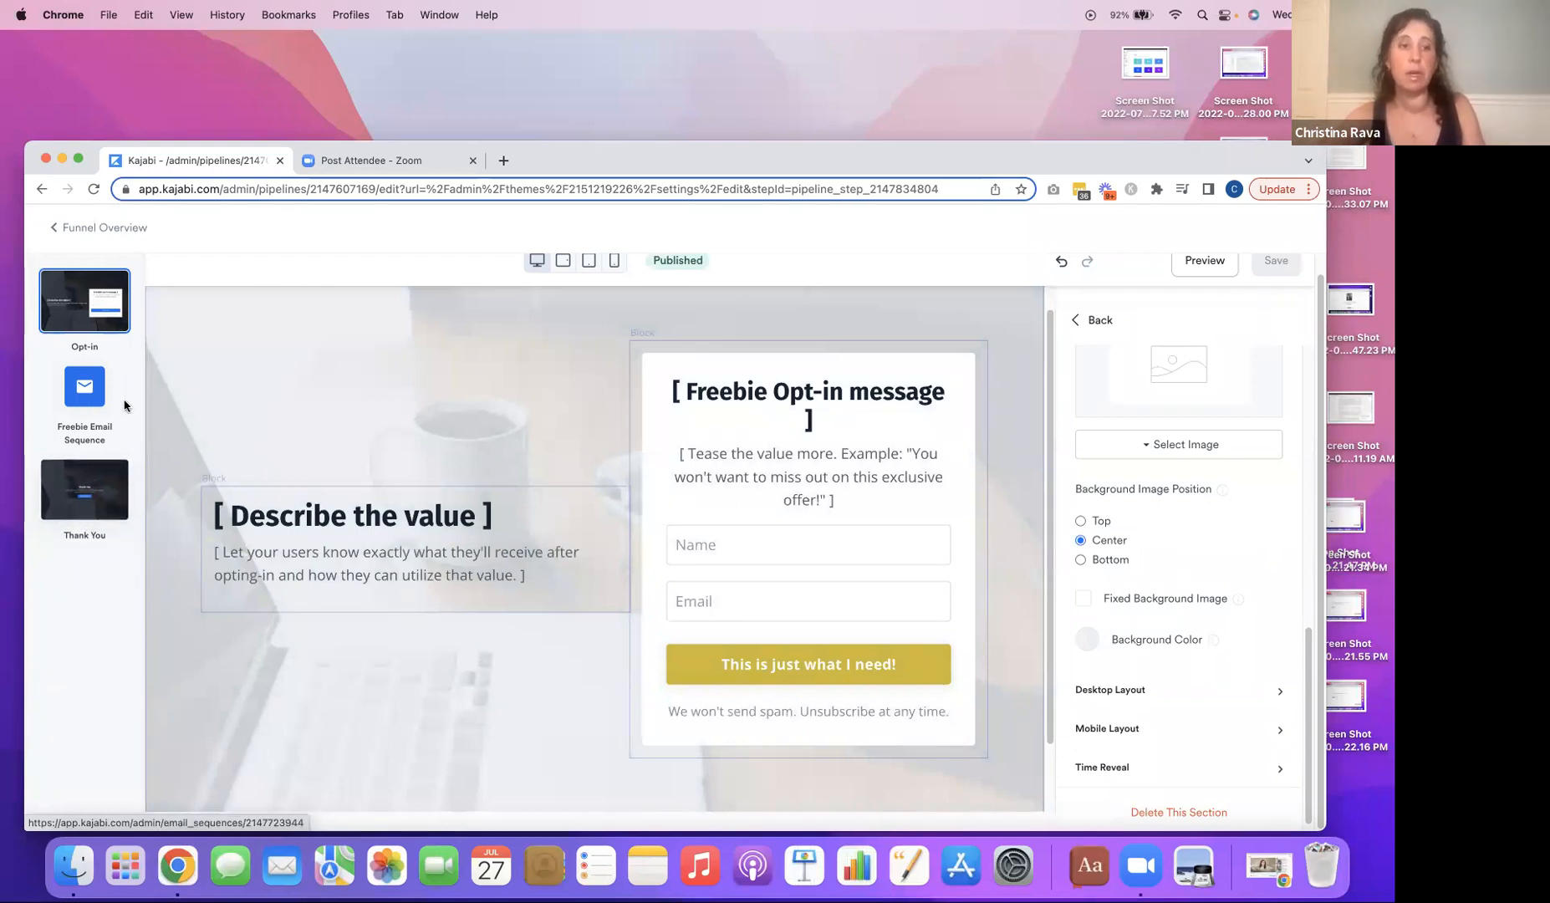
pyautogui.click(74, 396)
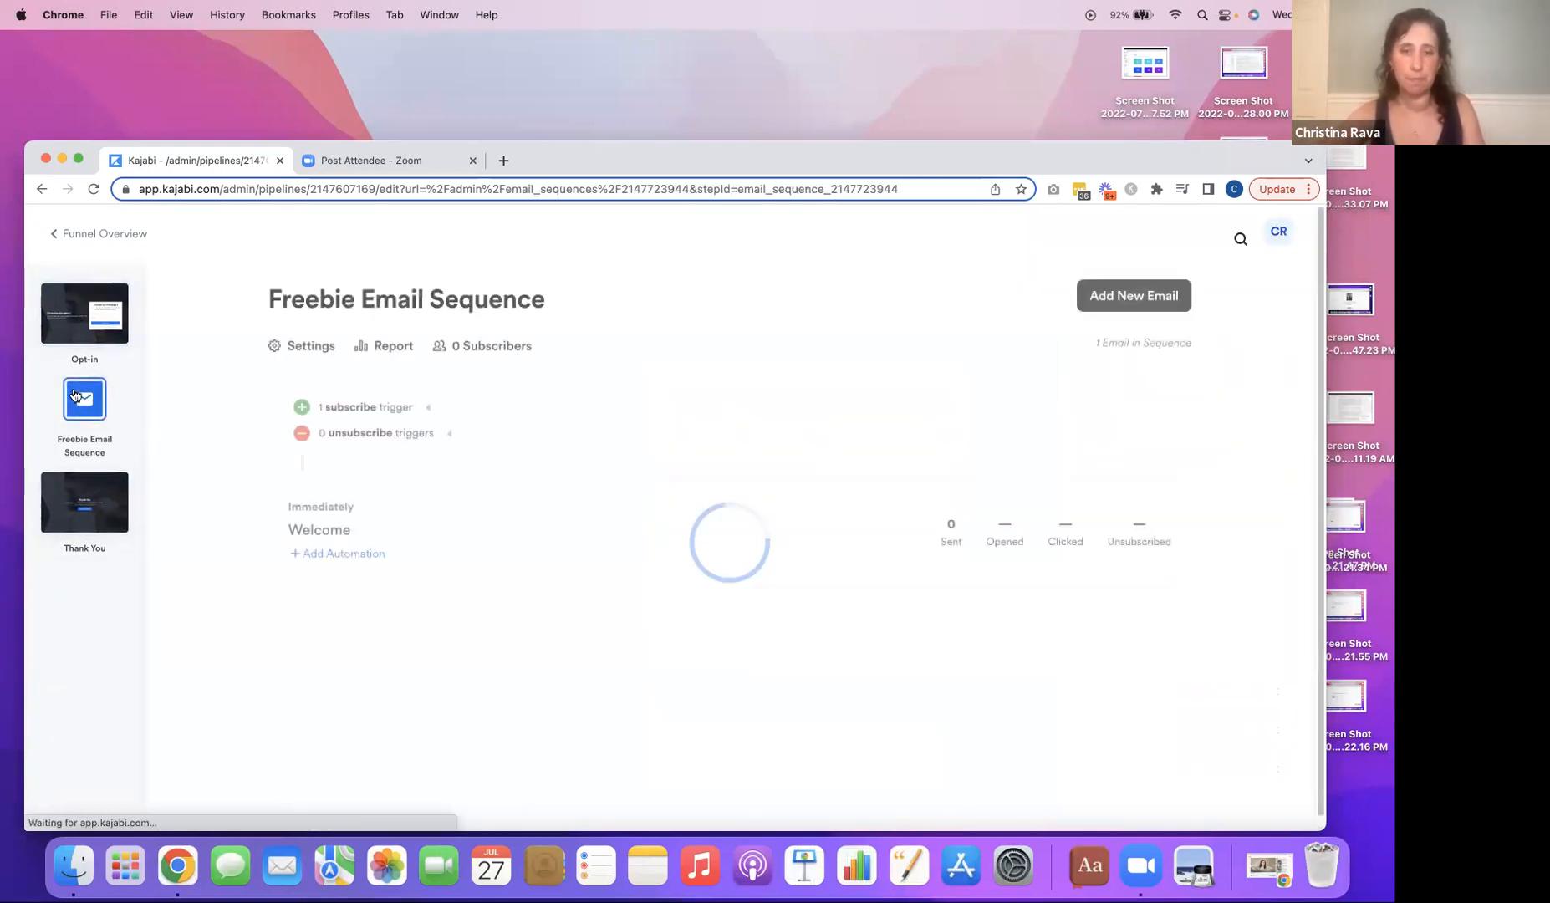
pyautogui.click(323, 532)
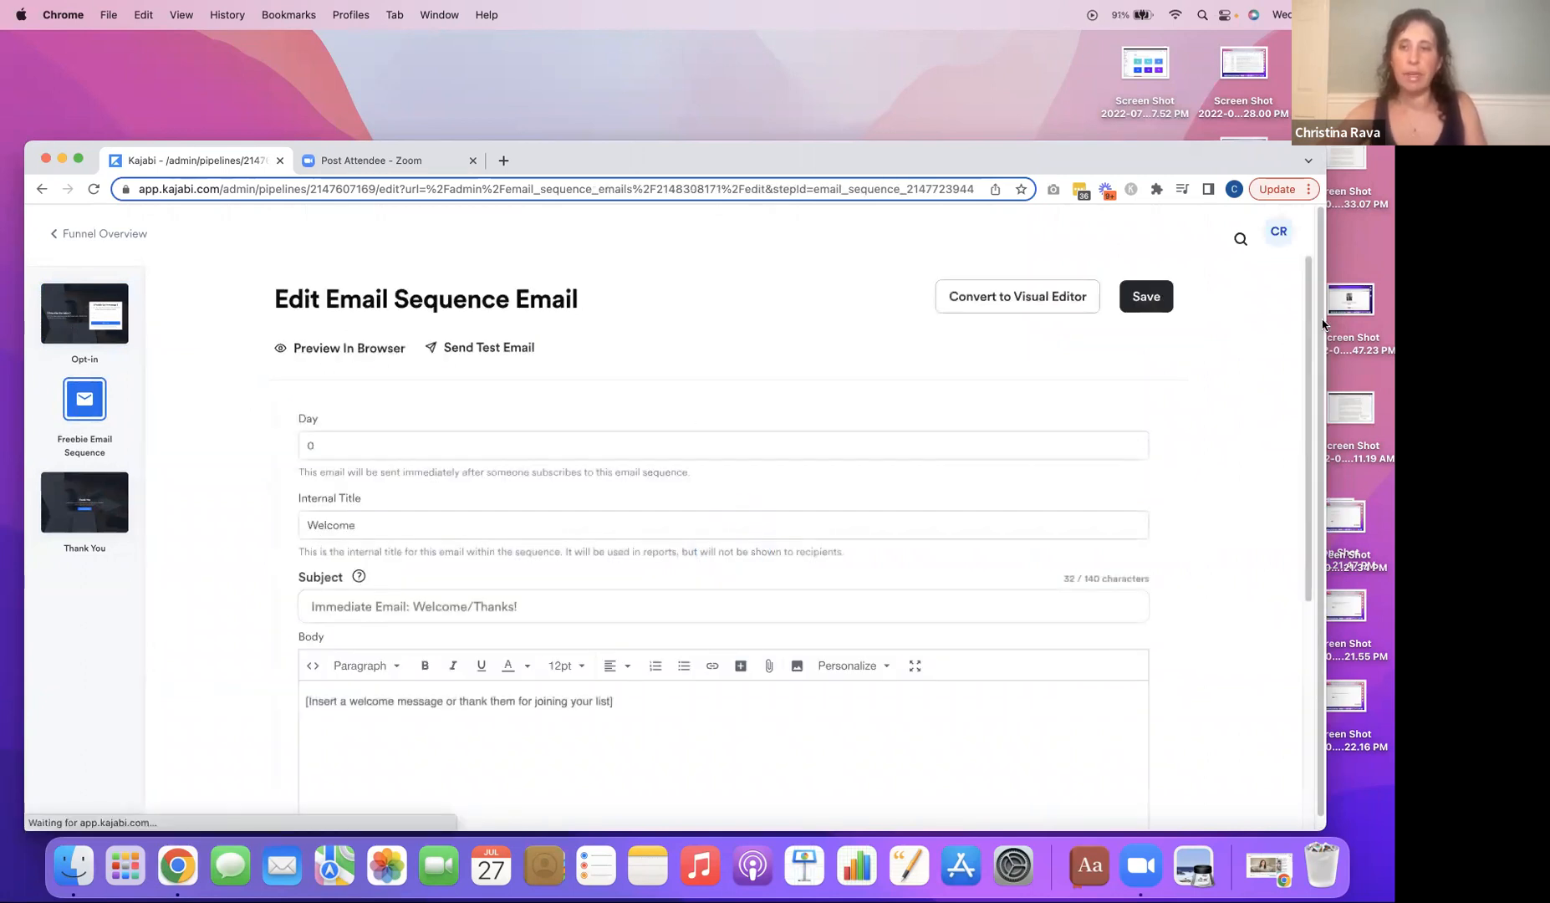
# Review the Welcome email's subject and body, and save the email.
pyautogui.moveTo(1308, 325); pyautogui.dragTo(1304, 396)
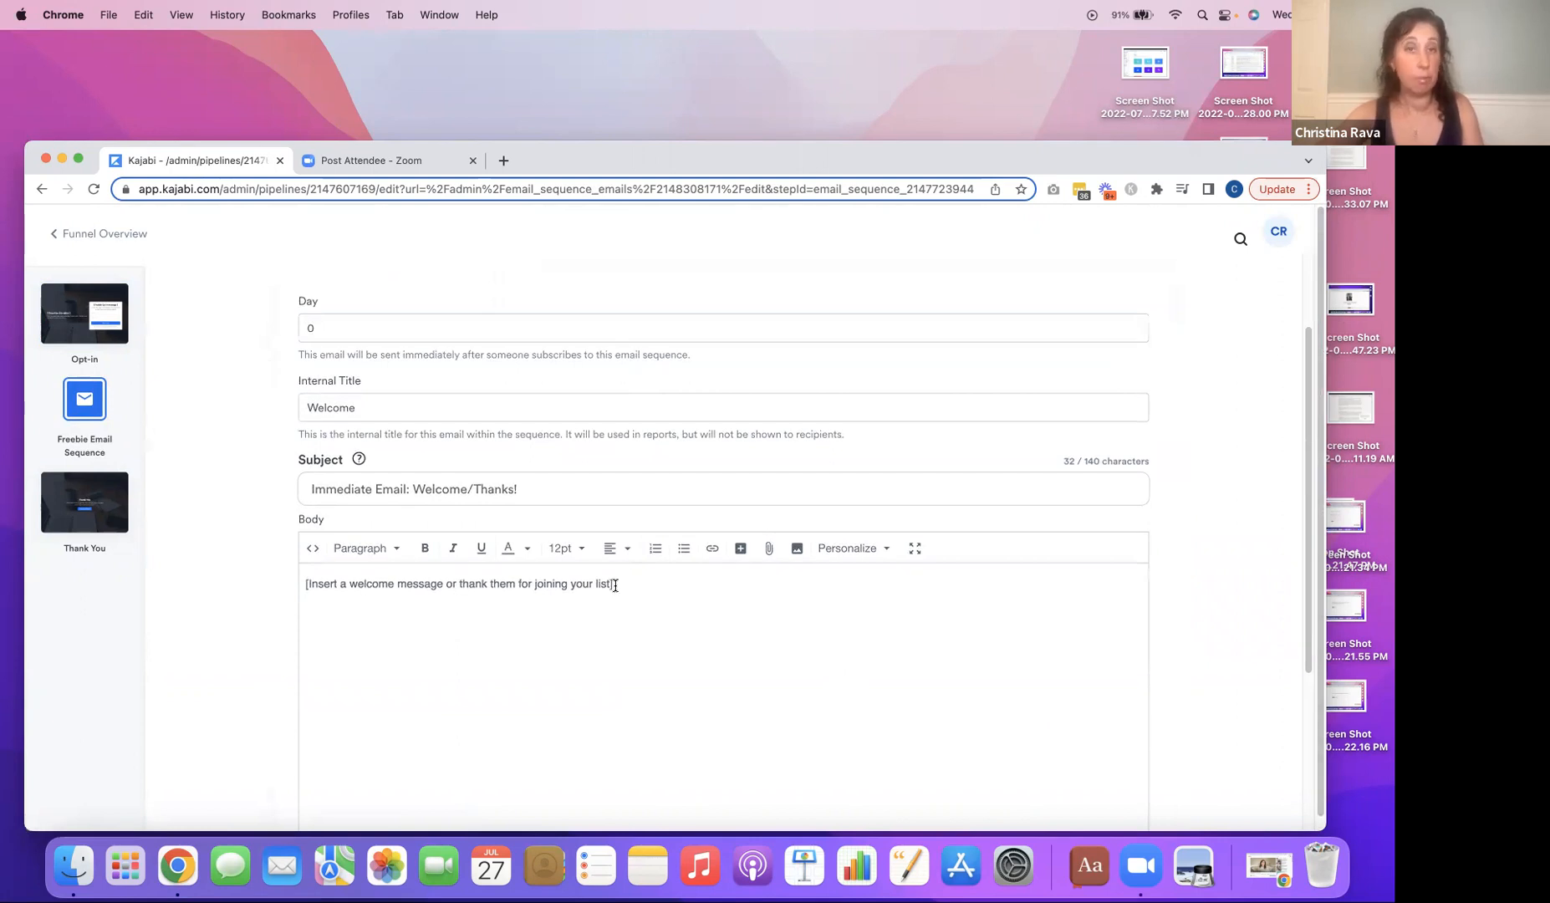
pyautogui.moveTo(1307, 526); pyautogui.dragTo(1306, 594)
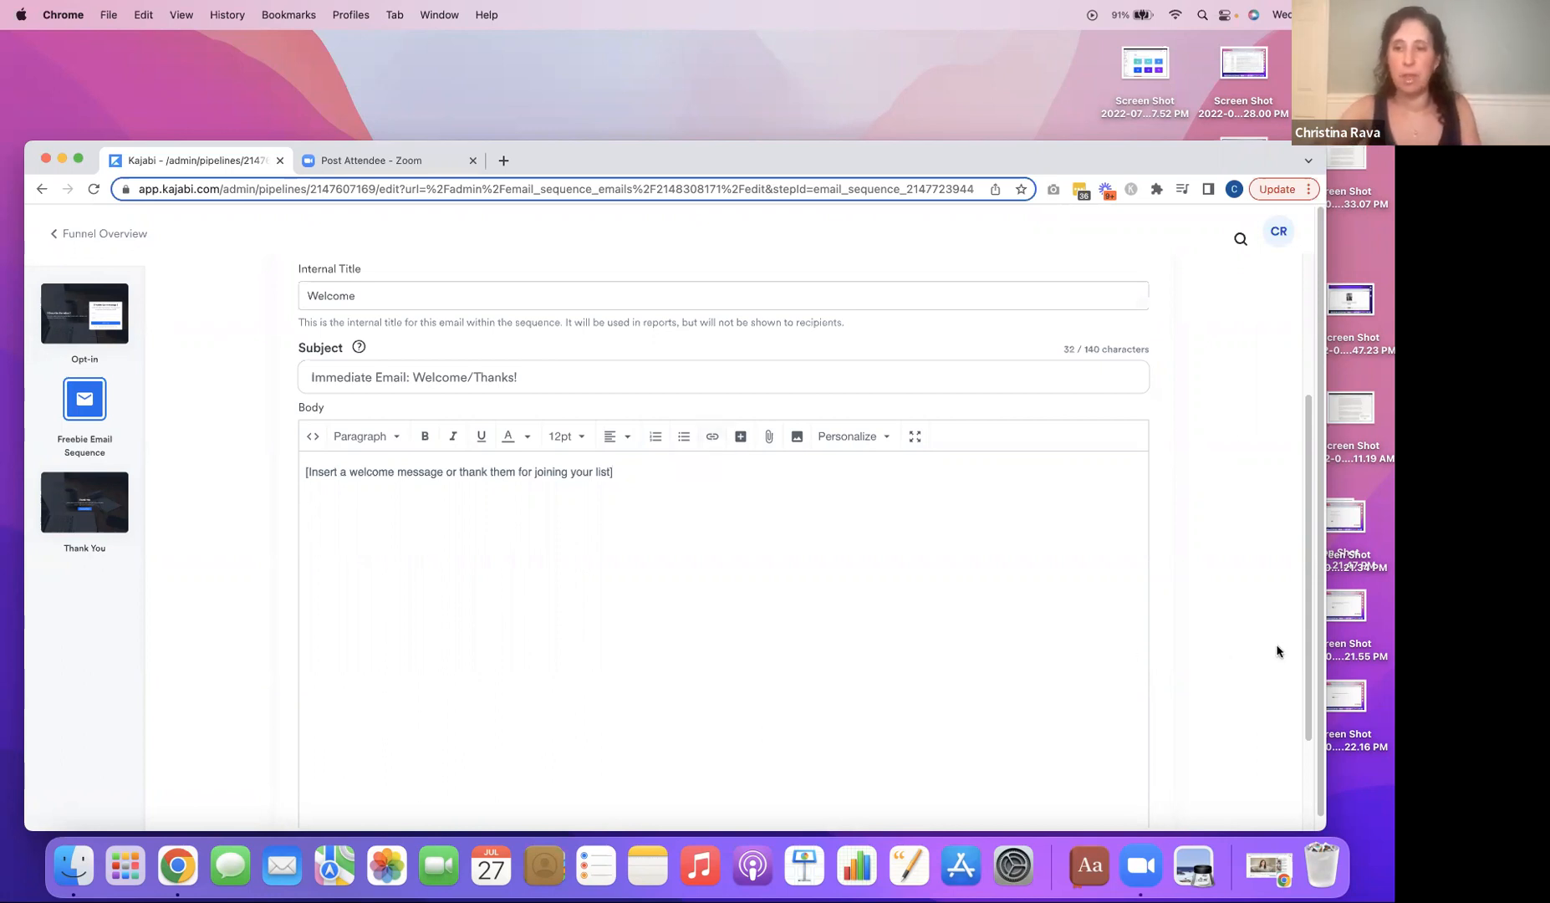
pyautogui.scroll(-4, 1276, 651)
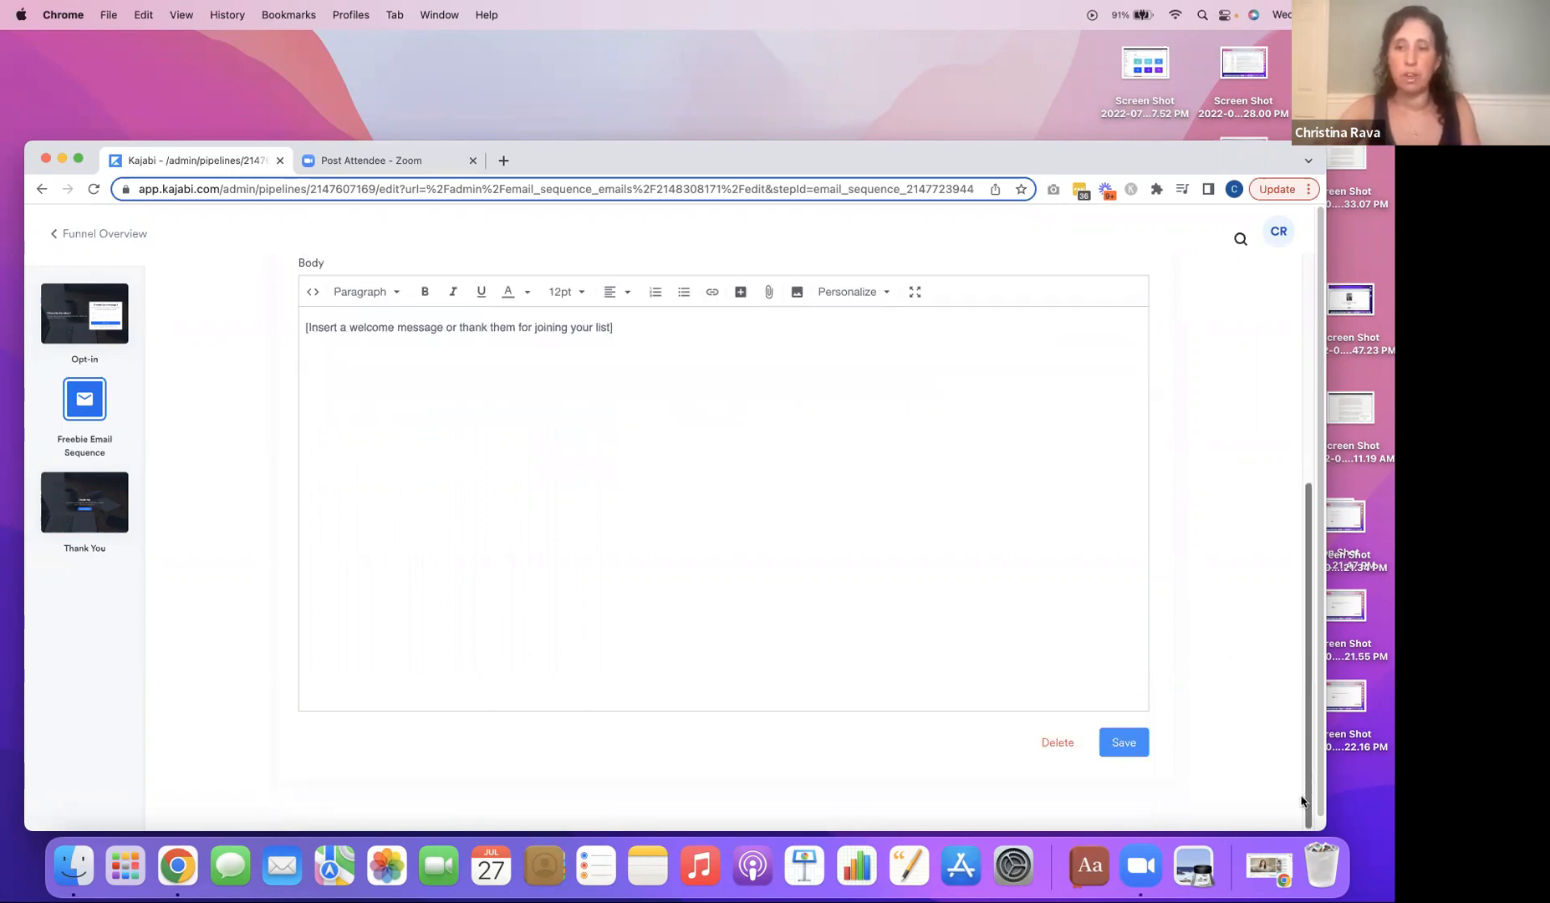
pyautogui.click(1134, 751)
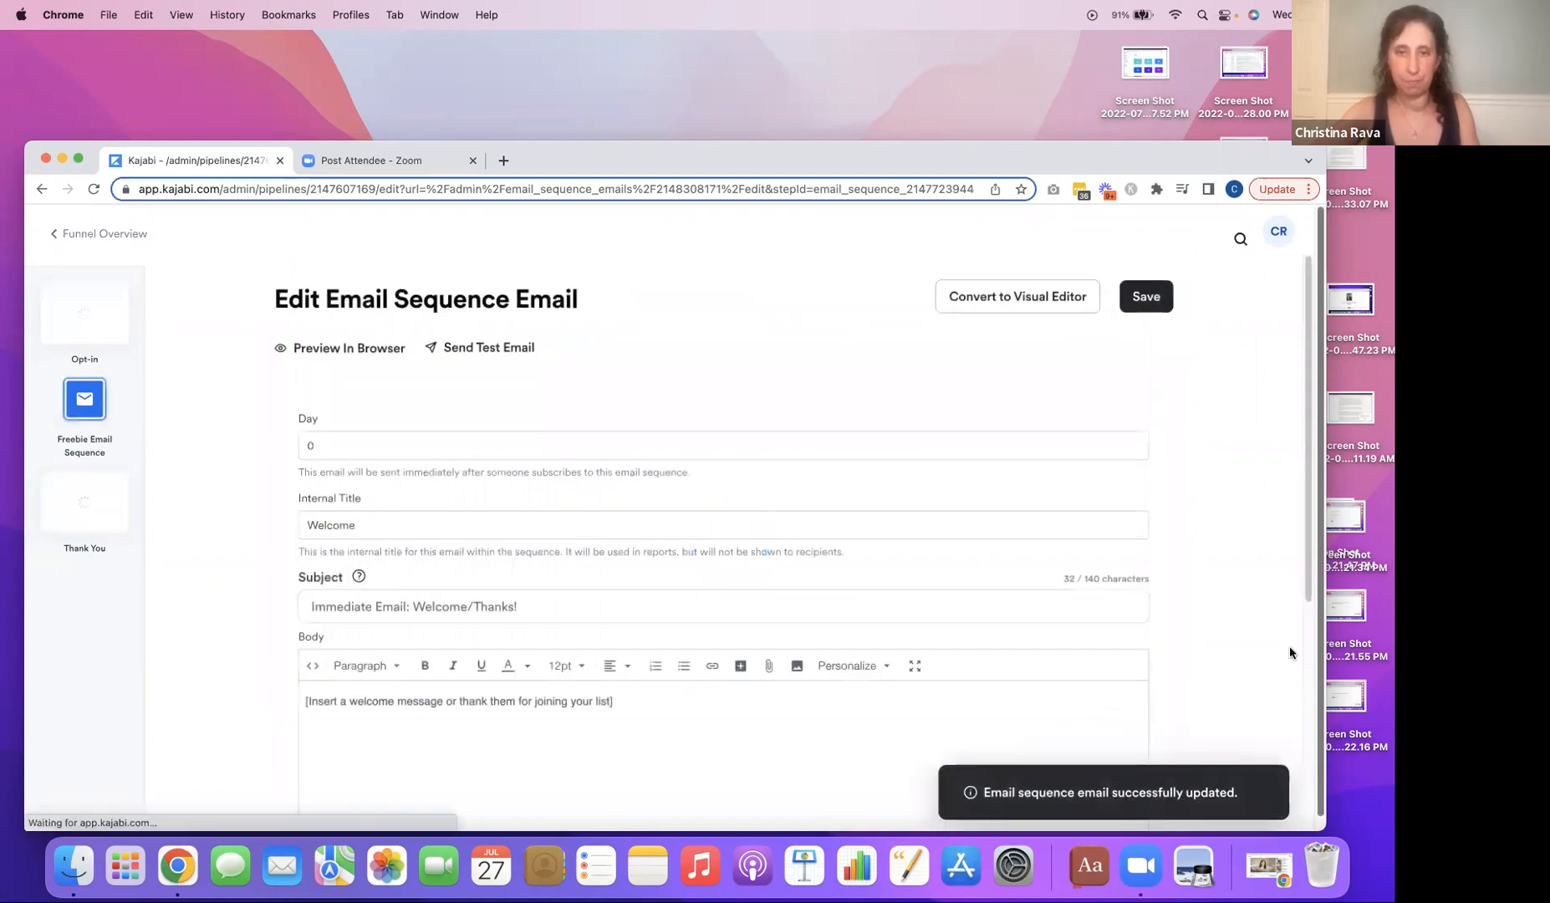
pyautogui.click(1138, 299)
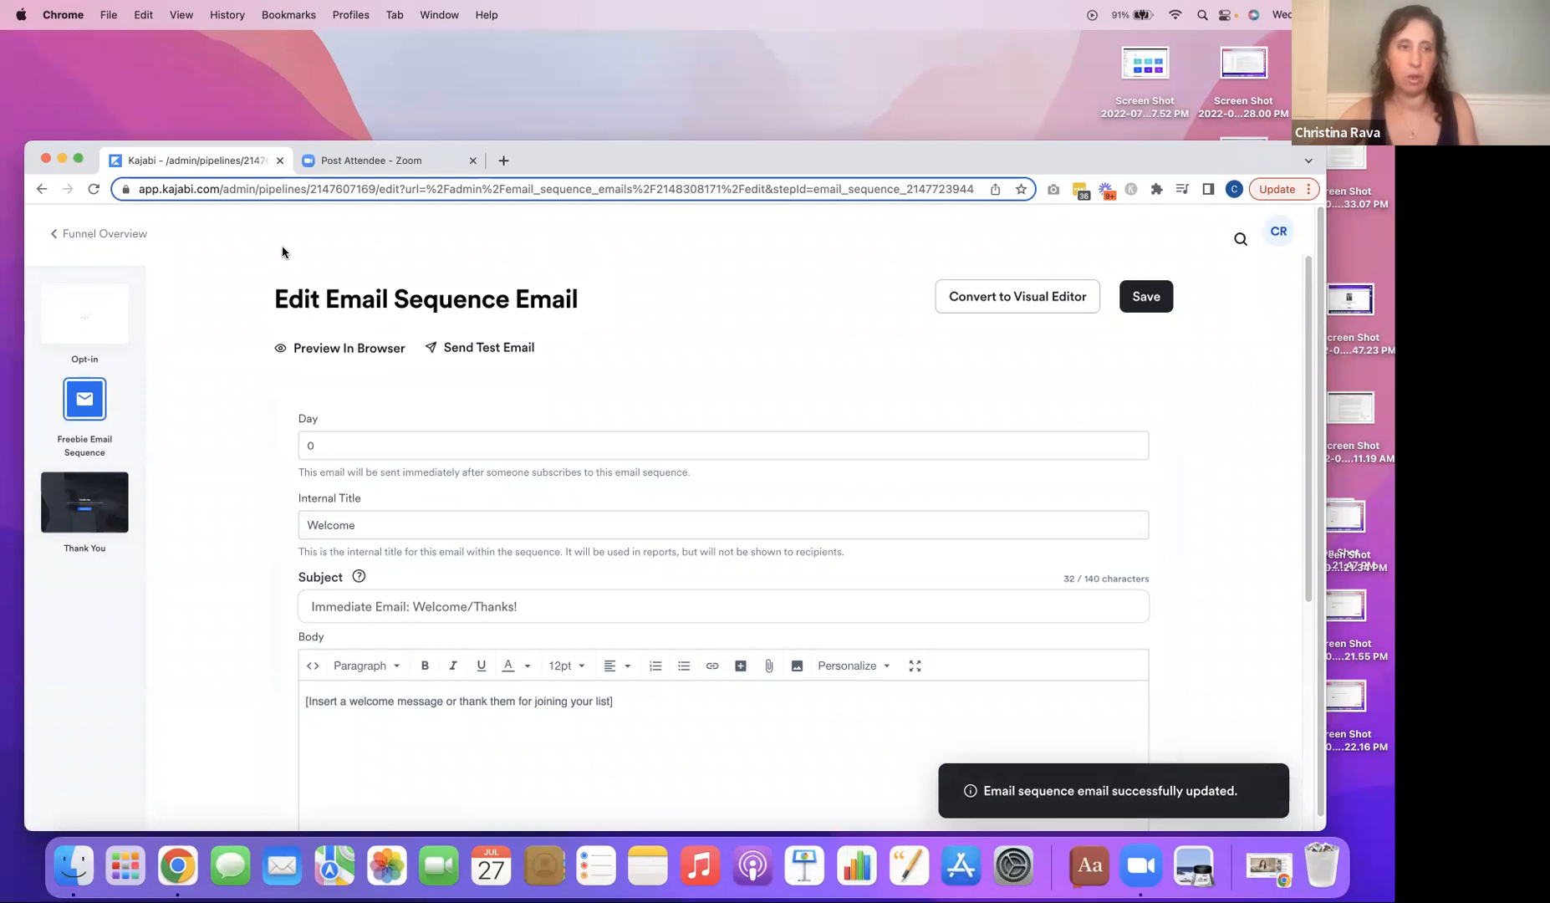
# View the Freebie Email Sequence from the funnel overview, and return to the overview.
pyautogui.click(133, 237)
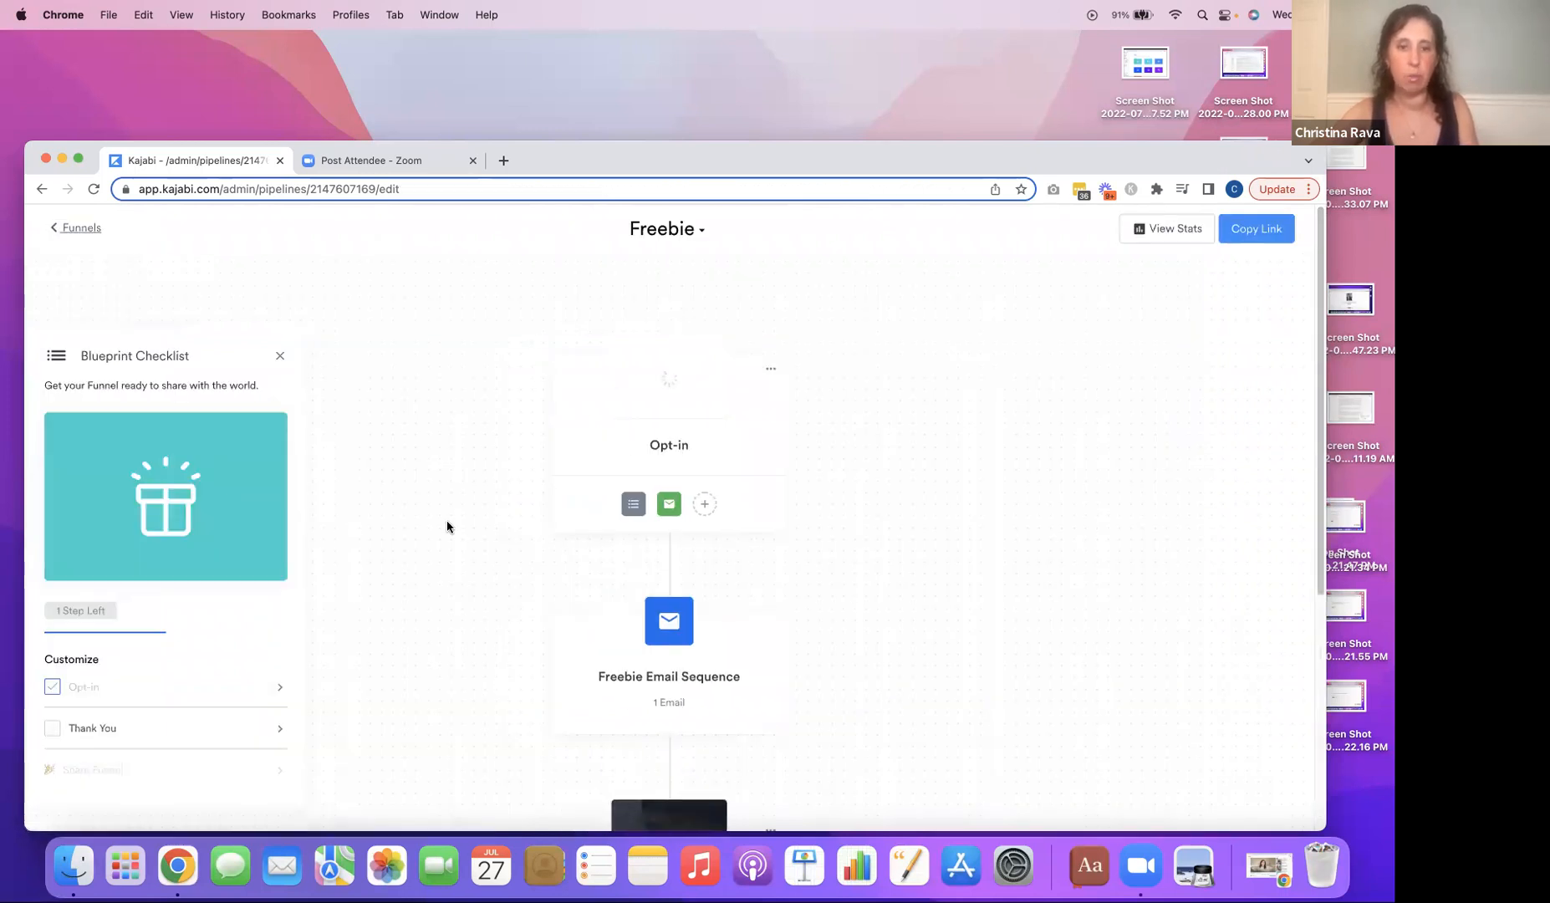
pyautogui.click(671, 624)
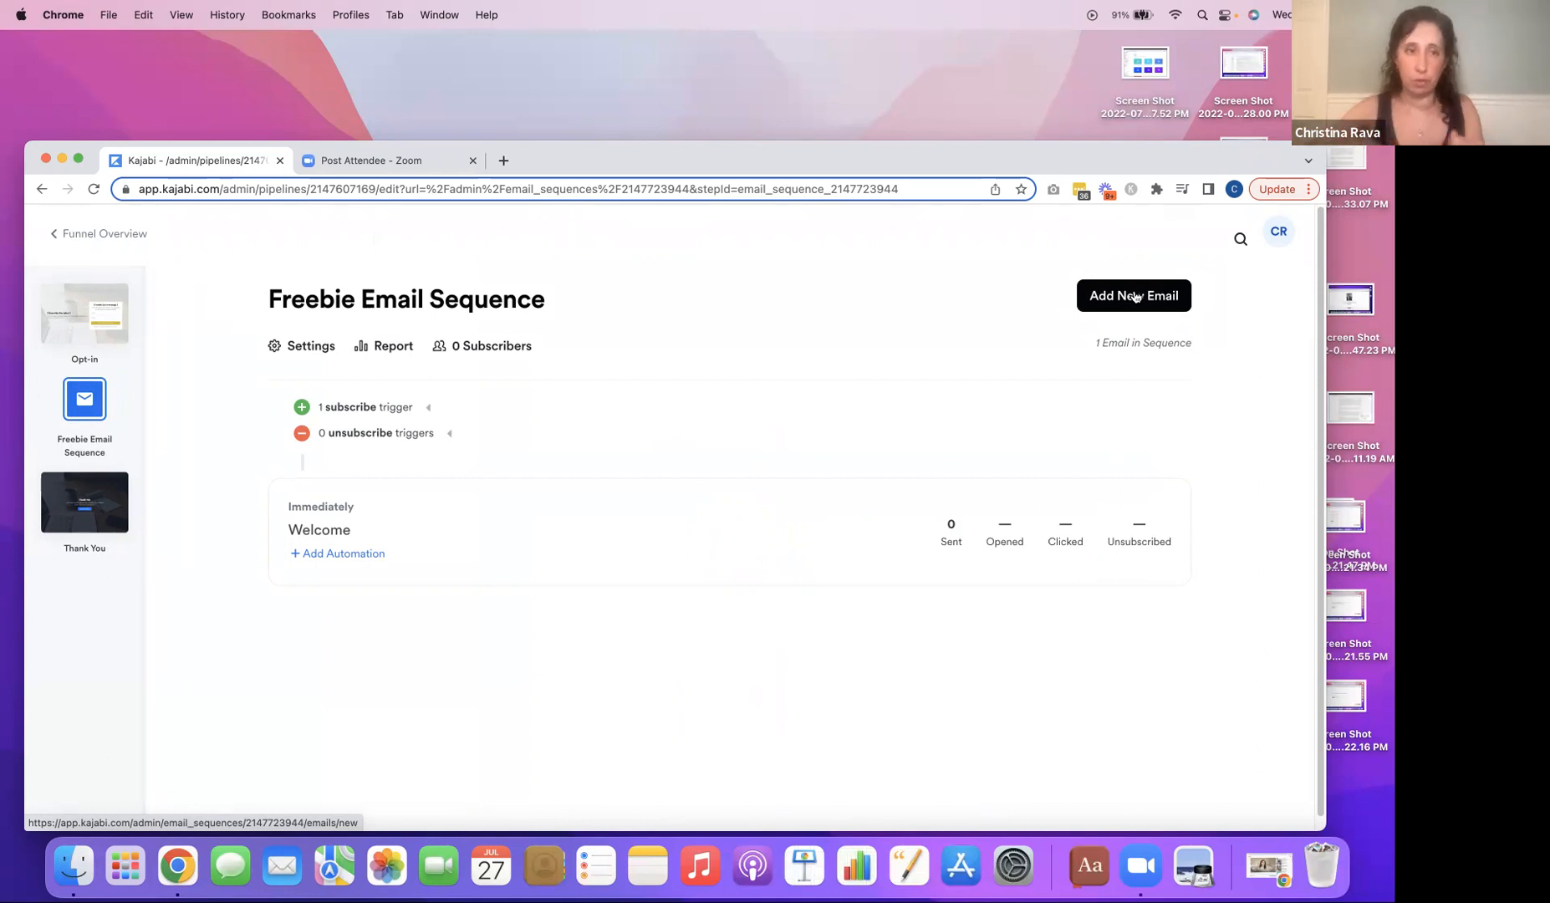
pyautogui.click(79, 237)
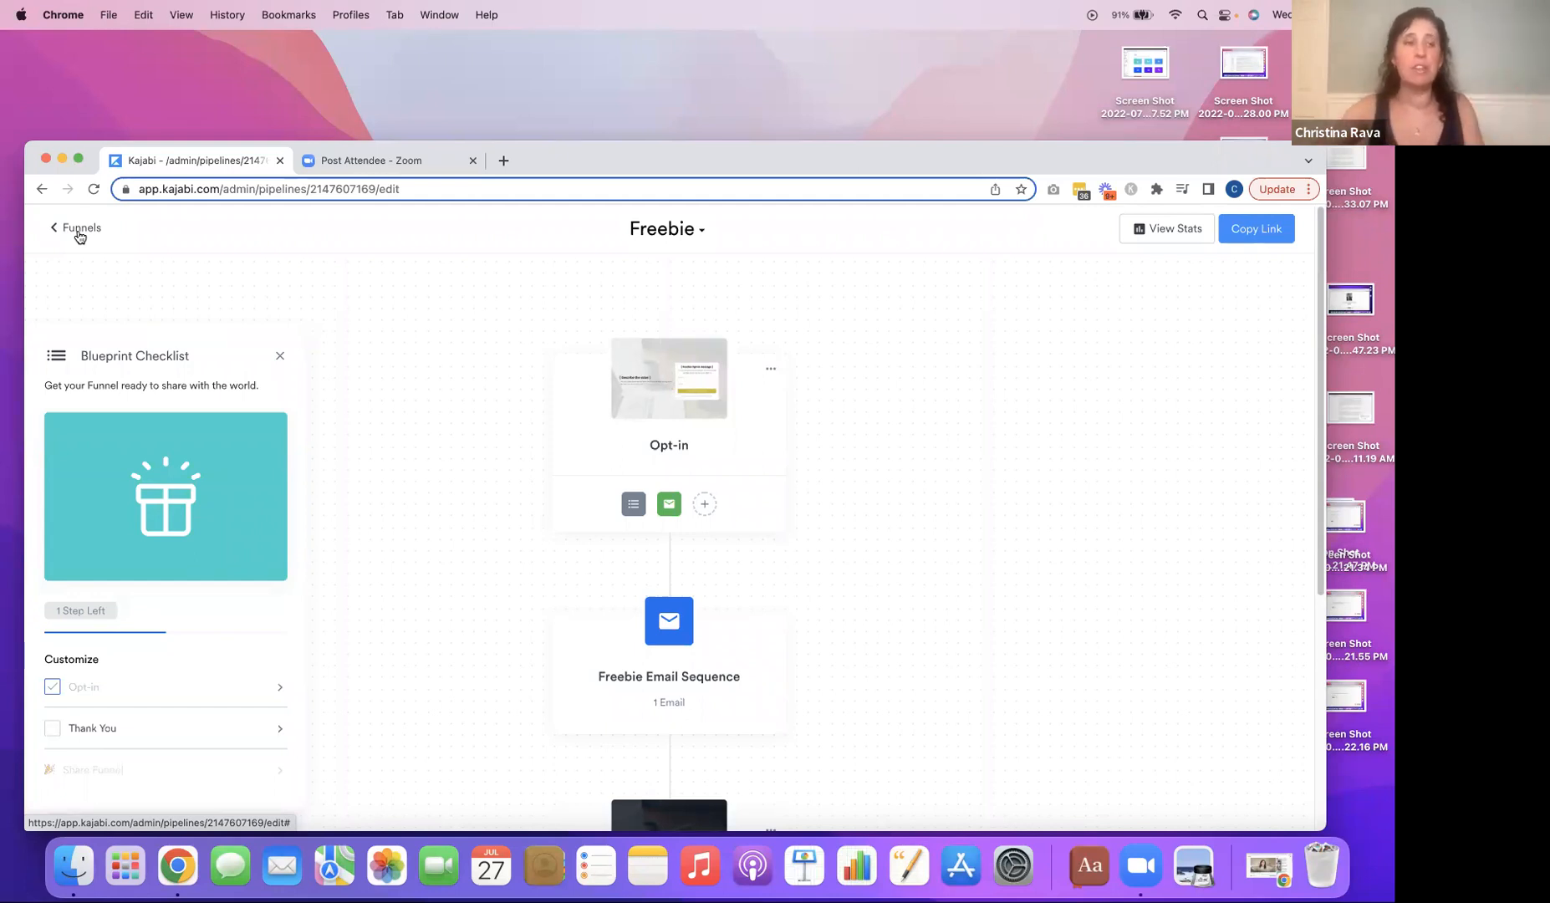
# Find the Freebie funnel's pages in the website's page listing and show the additional actions for its Opt-in page.
pyautogui.click(80, 231)
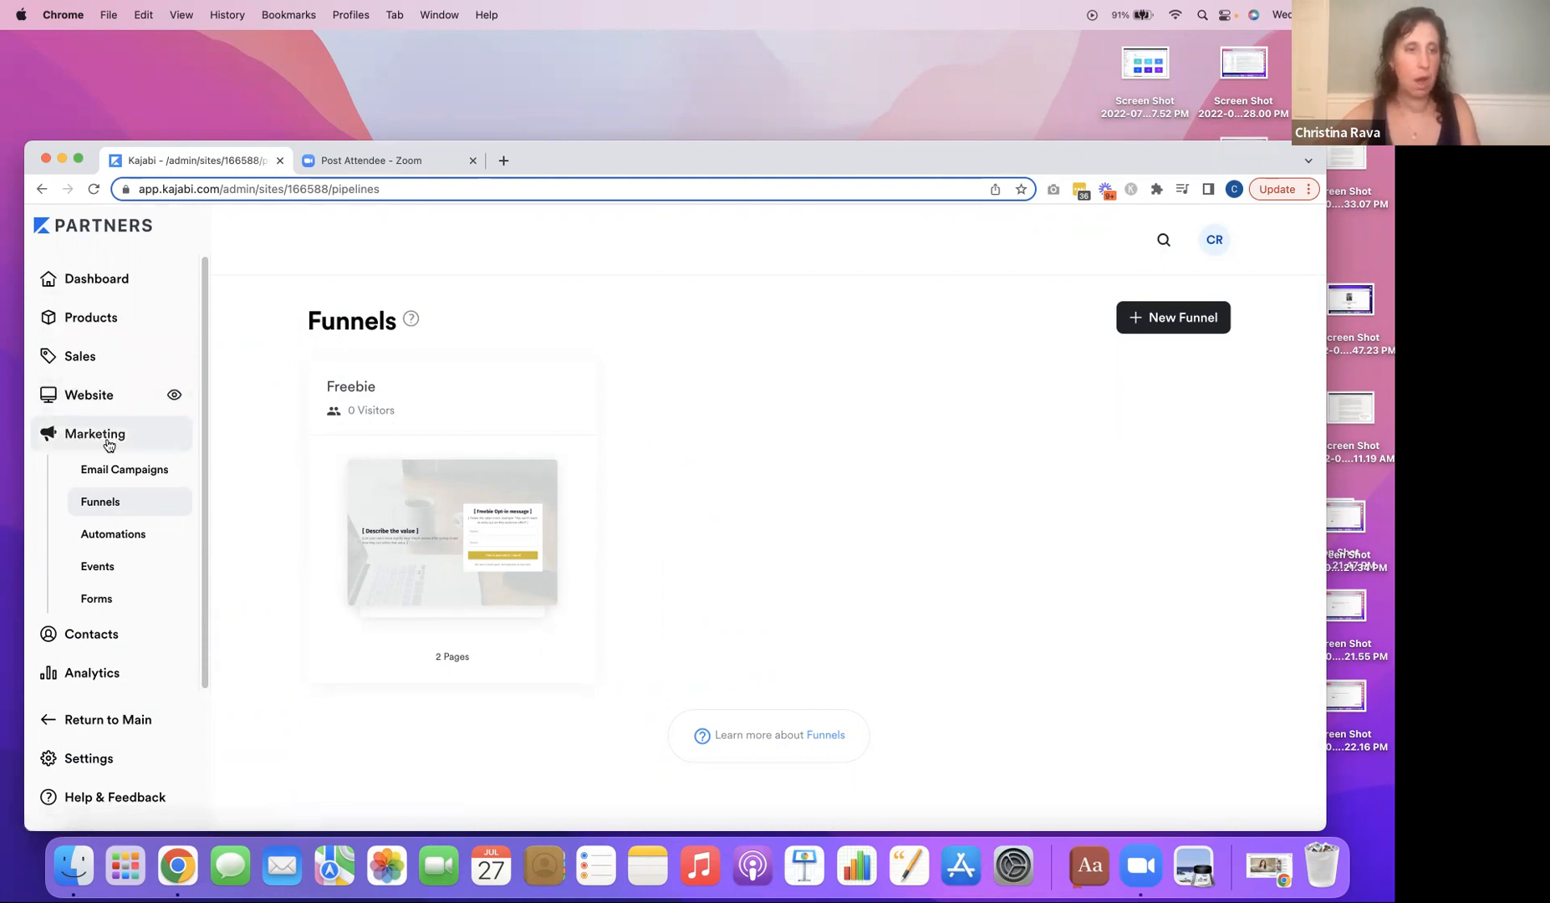
pyautogui.click(97, 401)
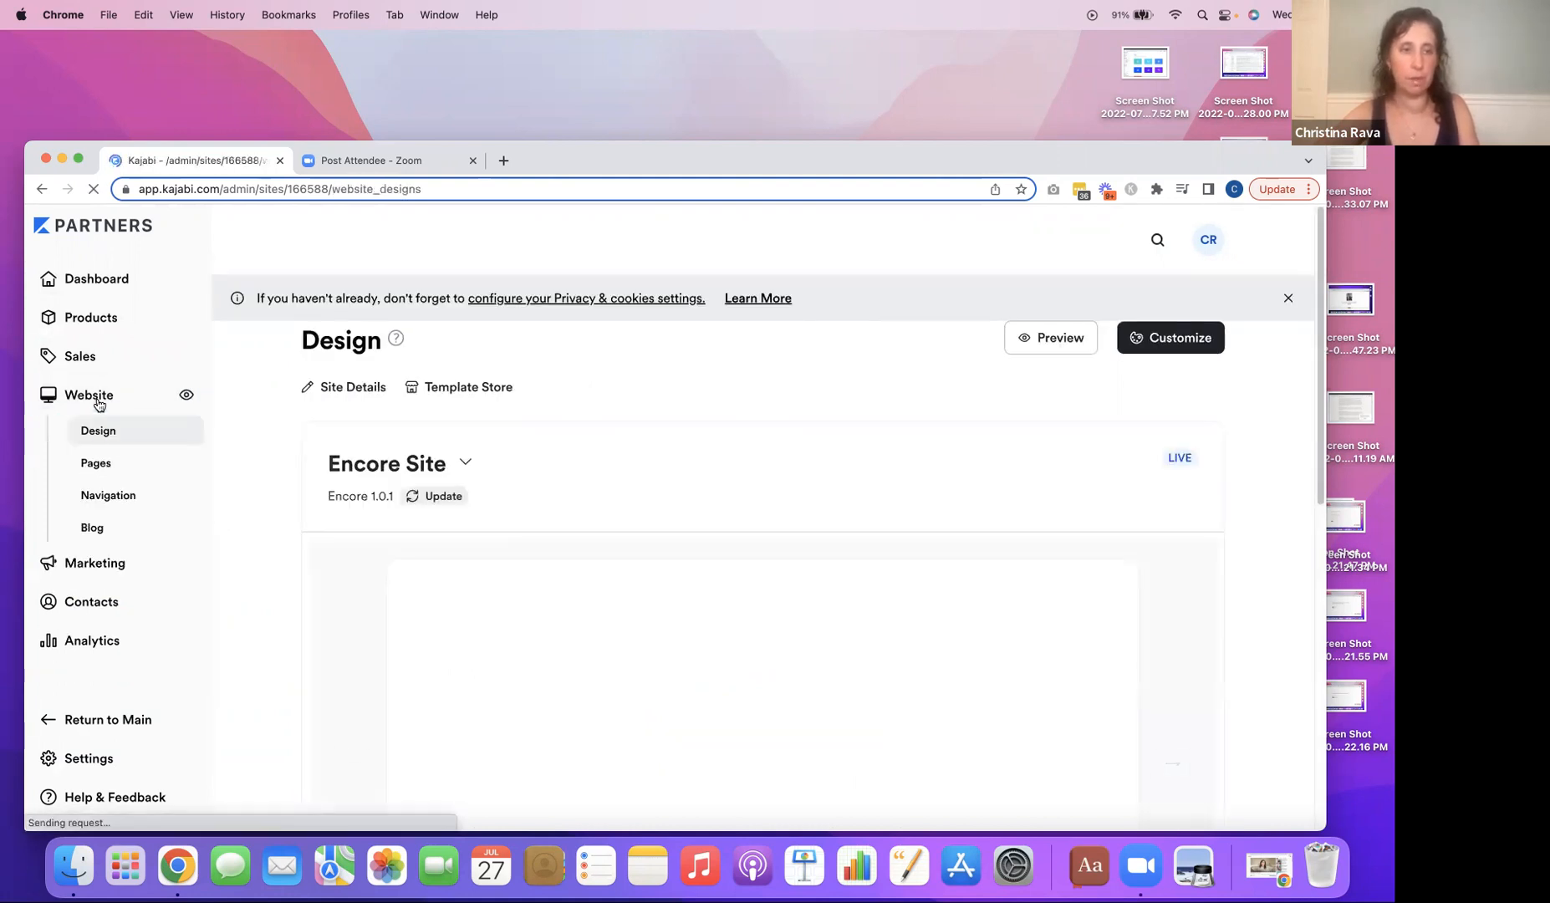
pyautogui.click(105, 472)
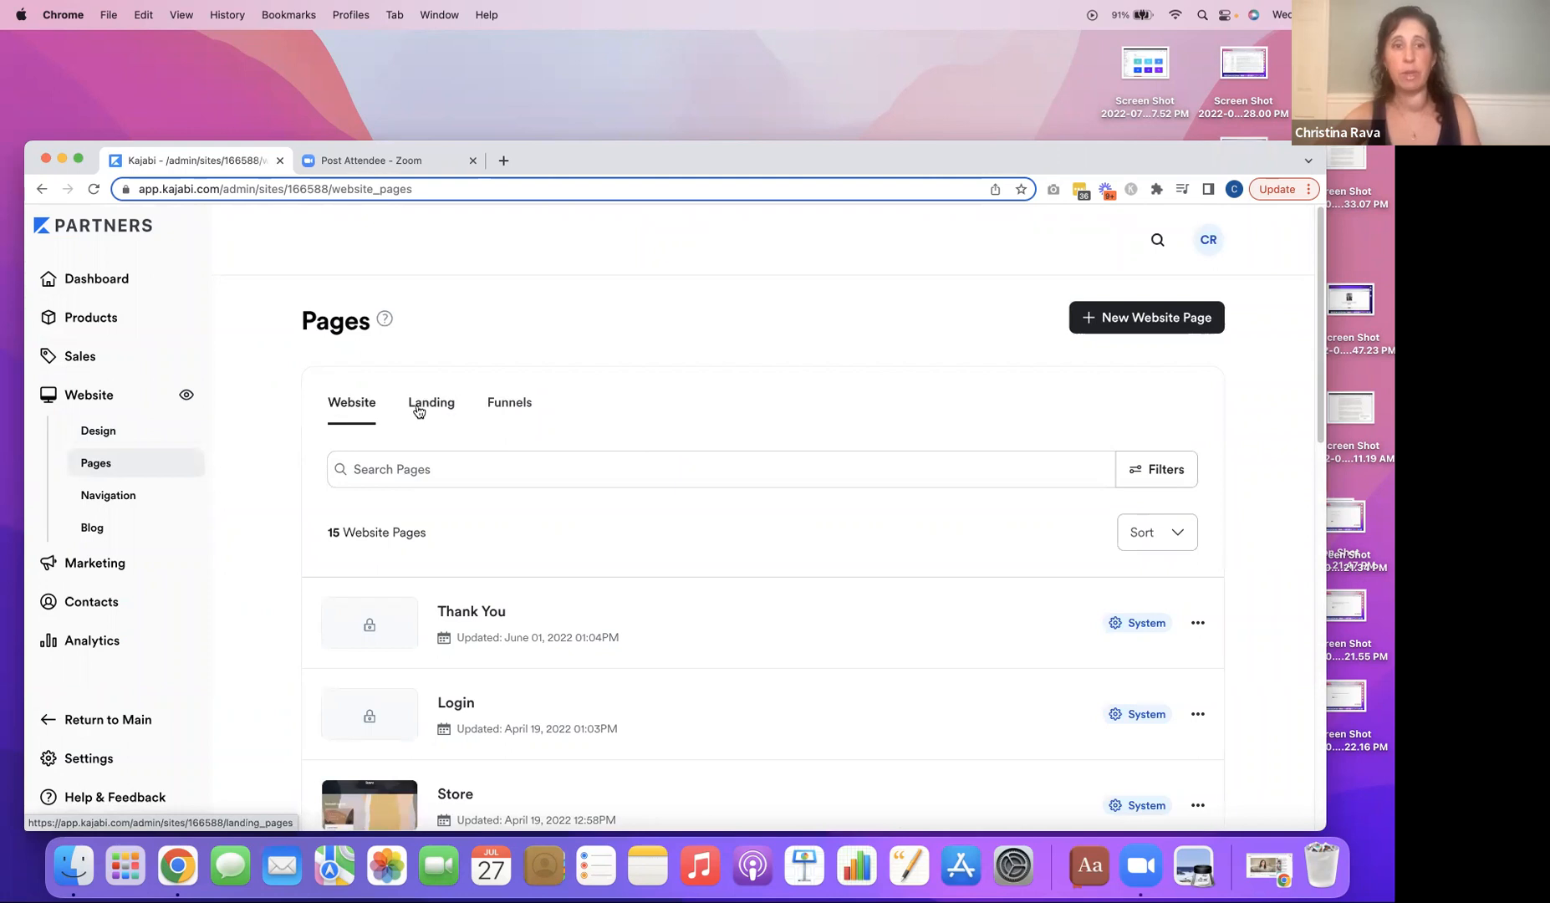
pyautogui.click(528, 402)
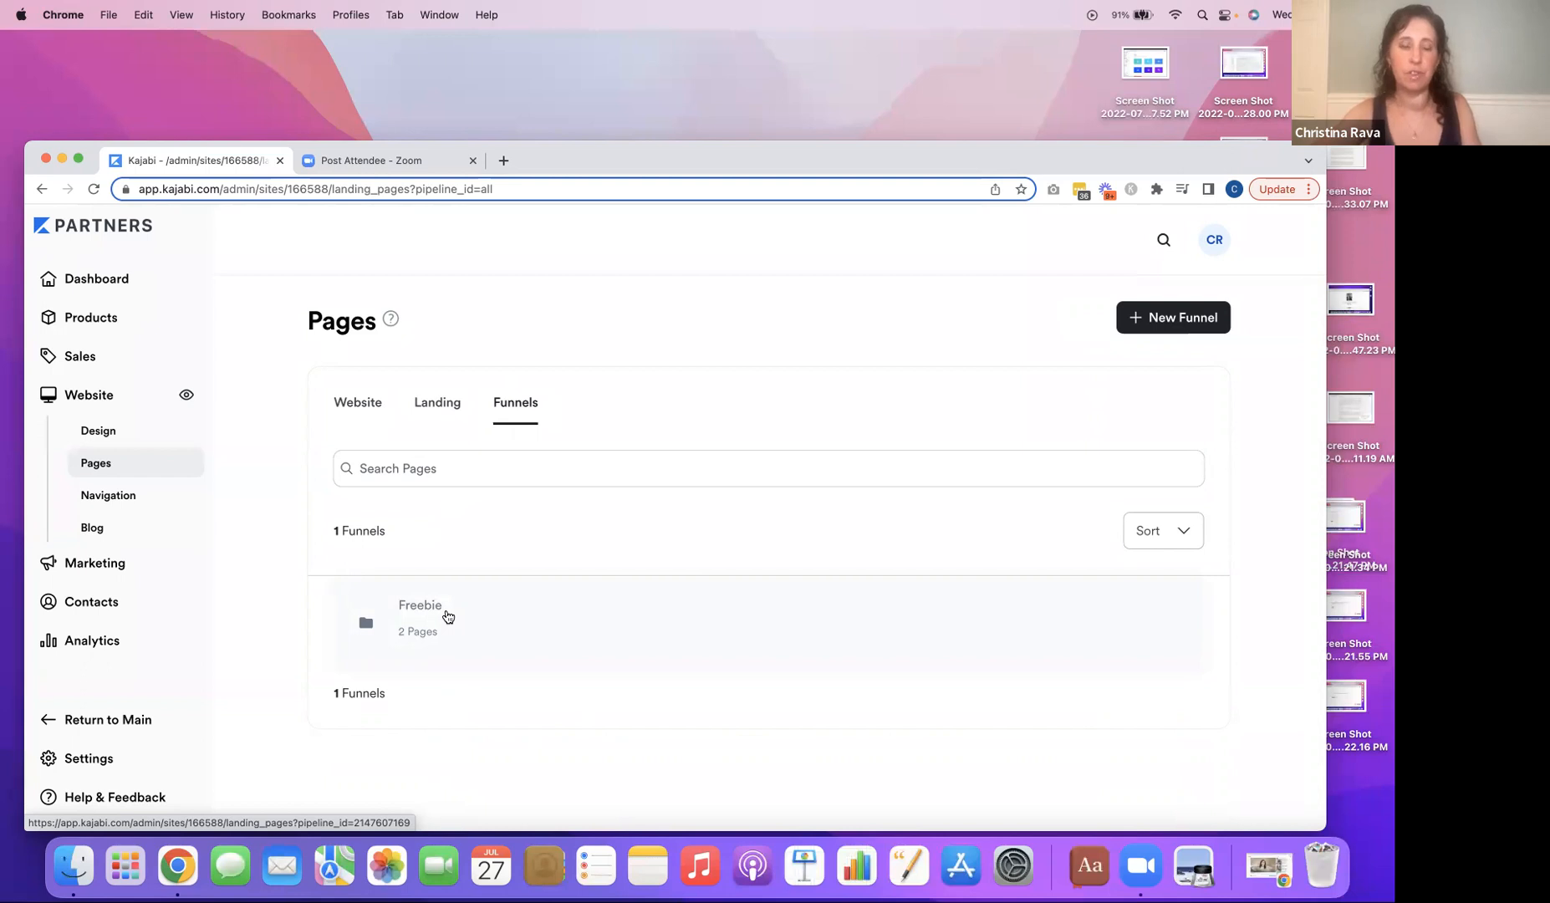
pyautogui.click(447, 616)
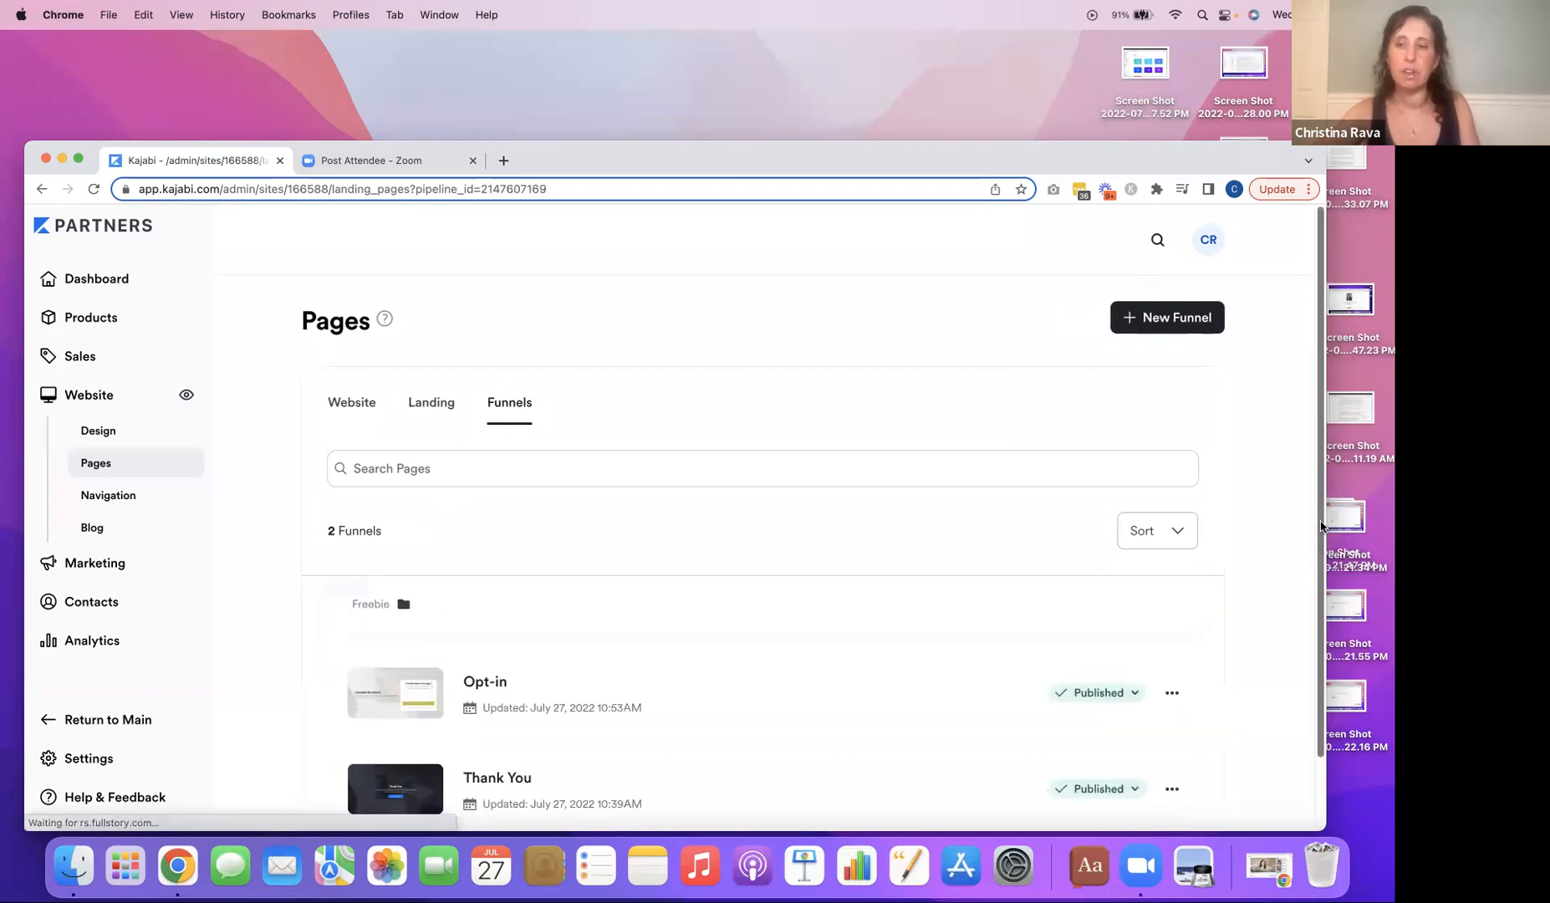
pyautogui.scroll(-2, 1319, 616)
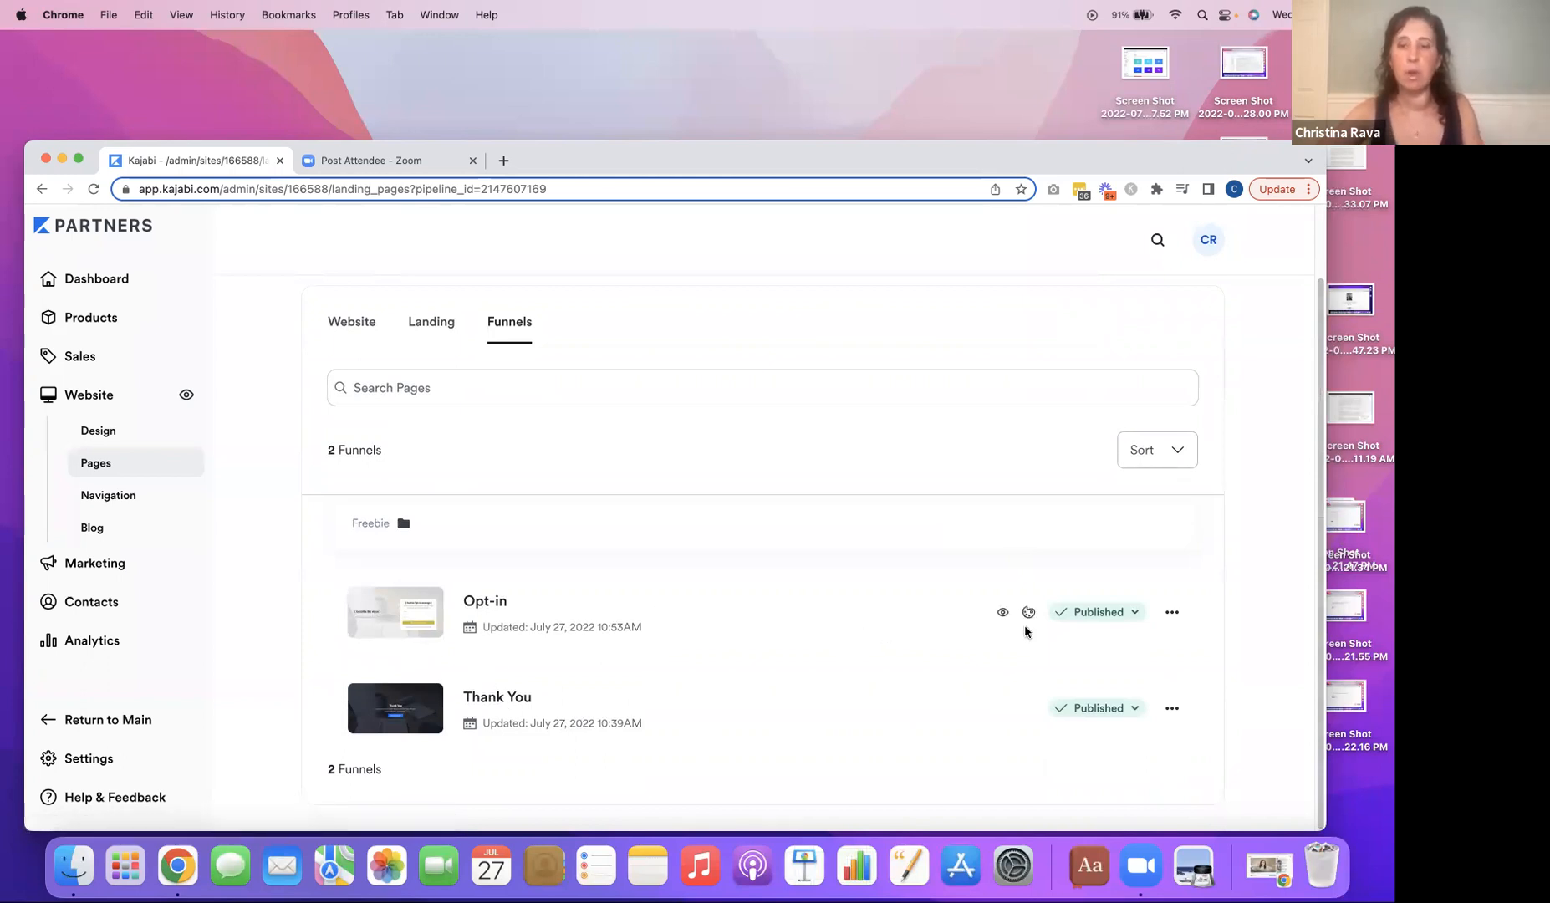
pyautogui.click(1172, 616)
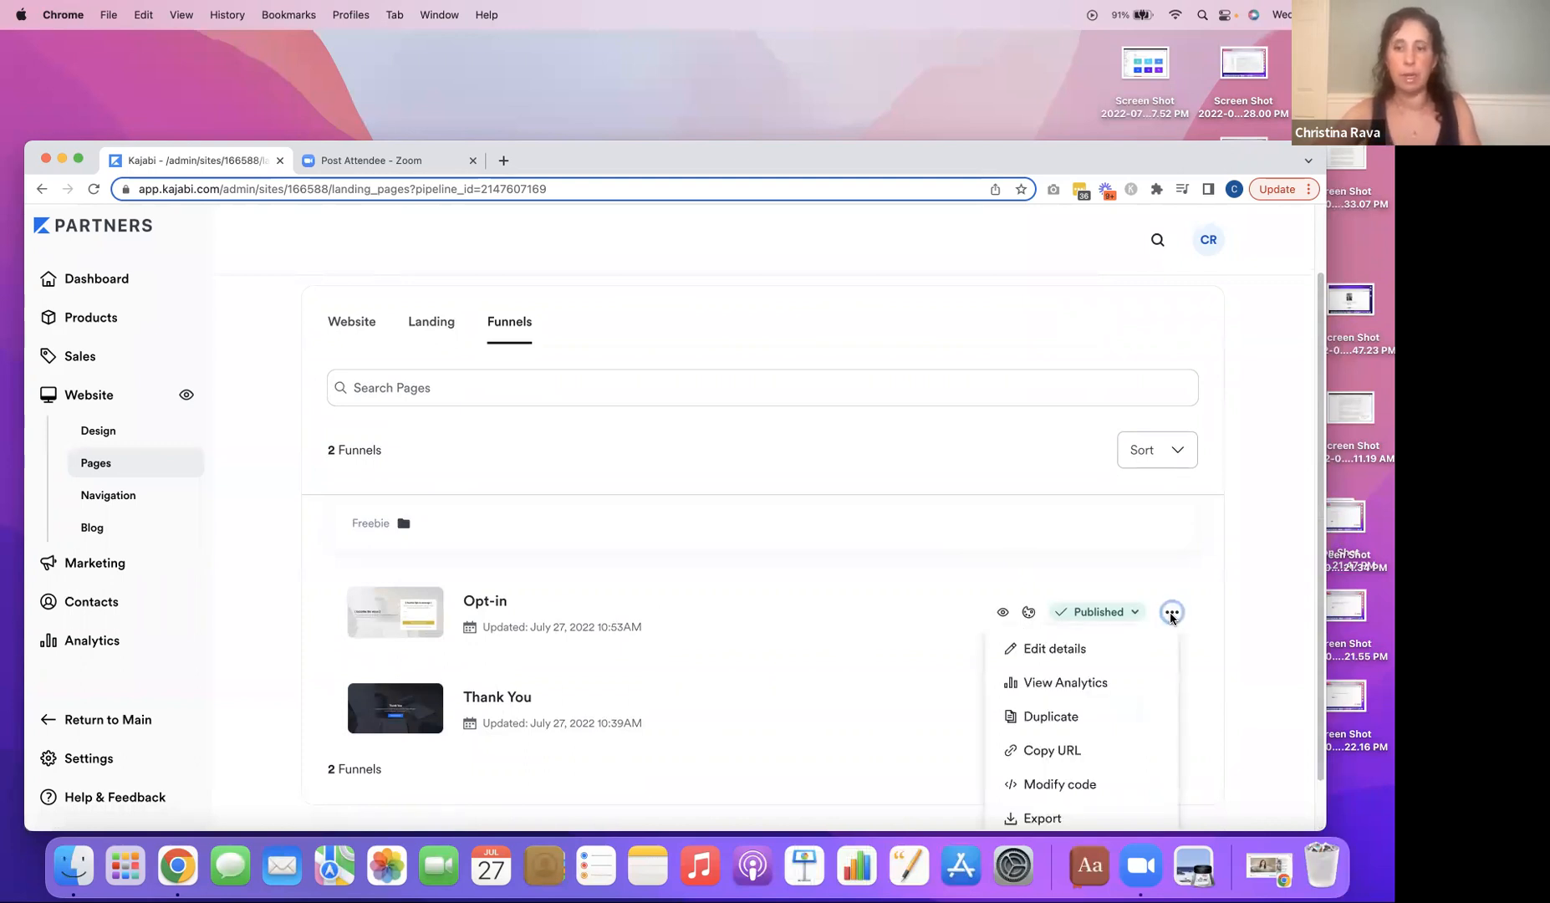